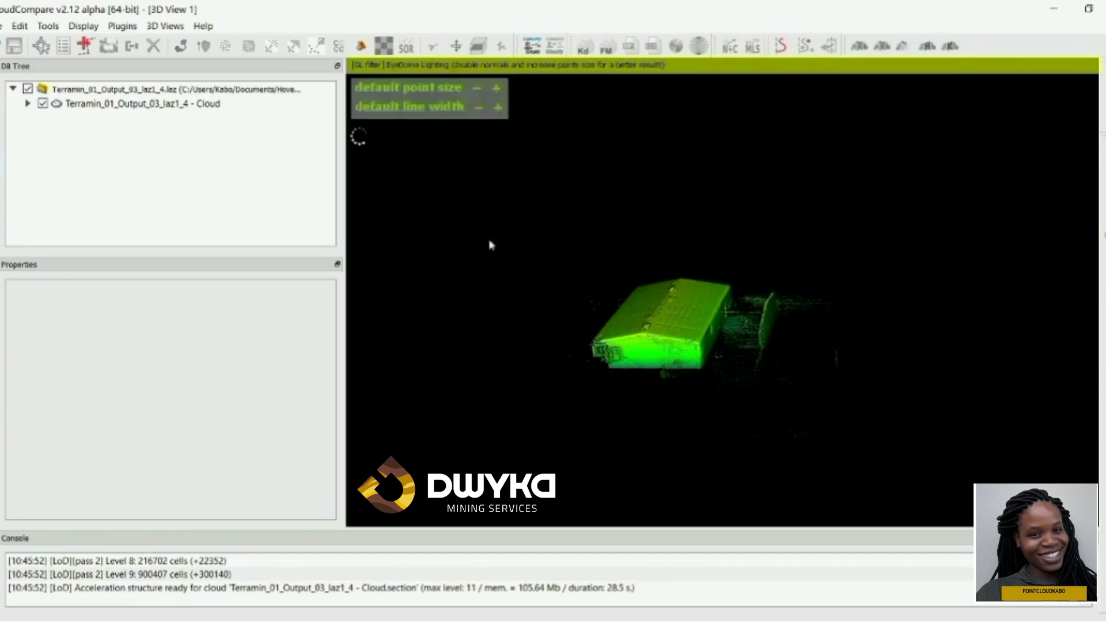
- Start the Cross Section tool on the full Terramin_01_Output_03_laz1_4 cloud from a top view
{"action": "left_click_drag", "start_coordinate": [671, 339], "coordinate": [740, 341]}
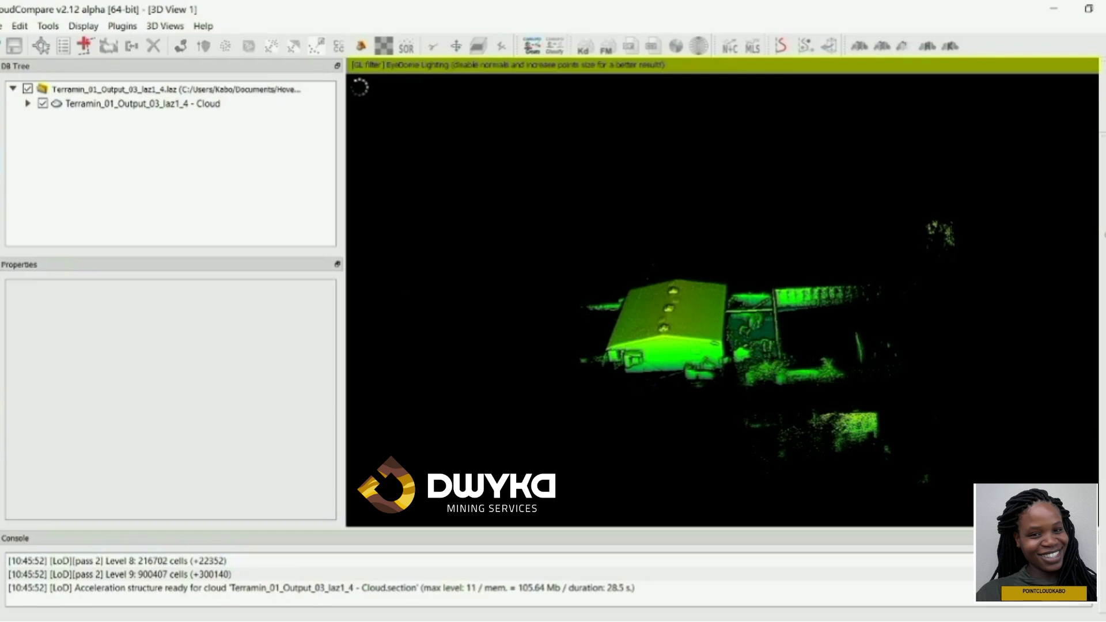
{"action": "left_click", "coordinate": [1, 191]}
{"action": "left_click", "coordinate": [53, 223]}
{"action": "left_click", "coordinate": [3, 299]}
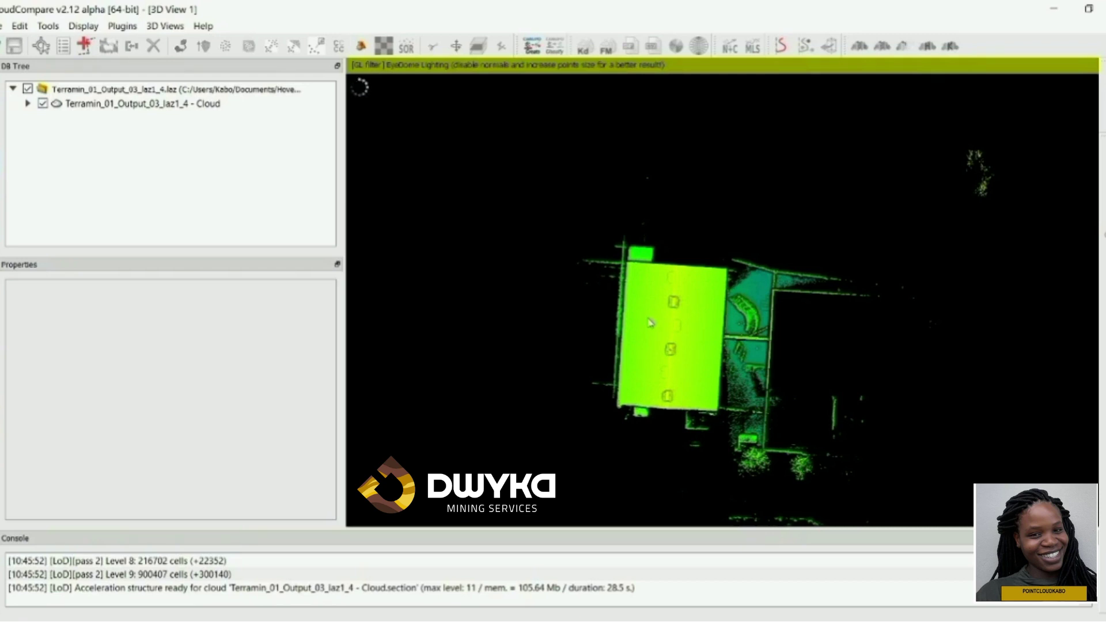
{"action": "right_click_drag", "start_coordinate": [767, 262], "coordinate": [744, 196]}
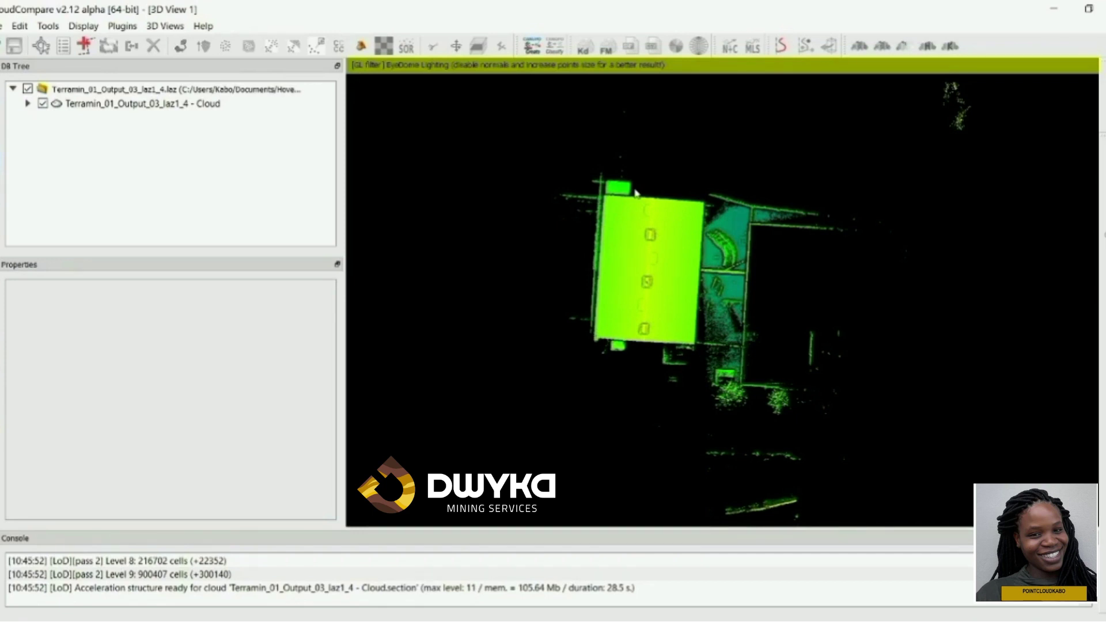
{"action": "left_click", "coordinate": [104, 104]}
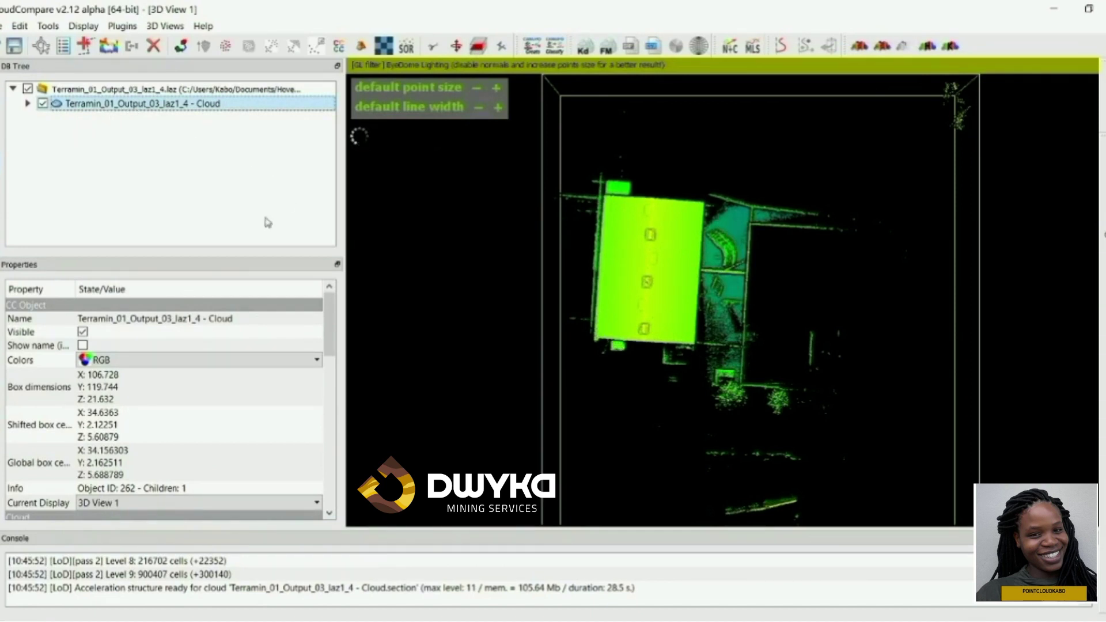
{"action": "left_click", "coordinate": [479, 46]}
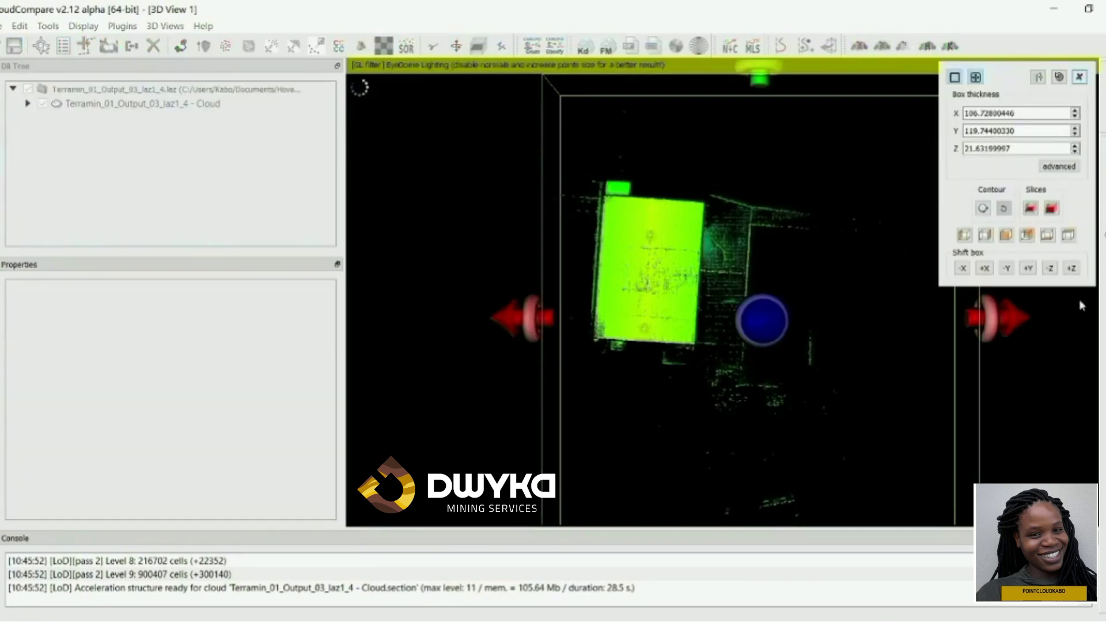
- Shrink the clipping box around the building to about 32.8 in X and 47.2 in Y
{"action": "scroll", "coordinate": [783, 339], "scroll_direction": "down", "scroll_amount": 5}
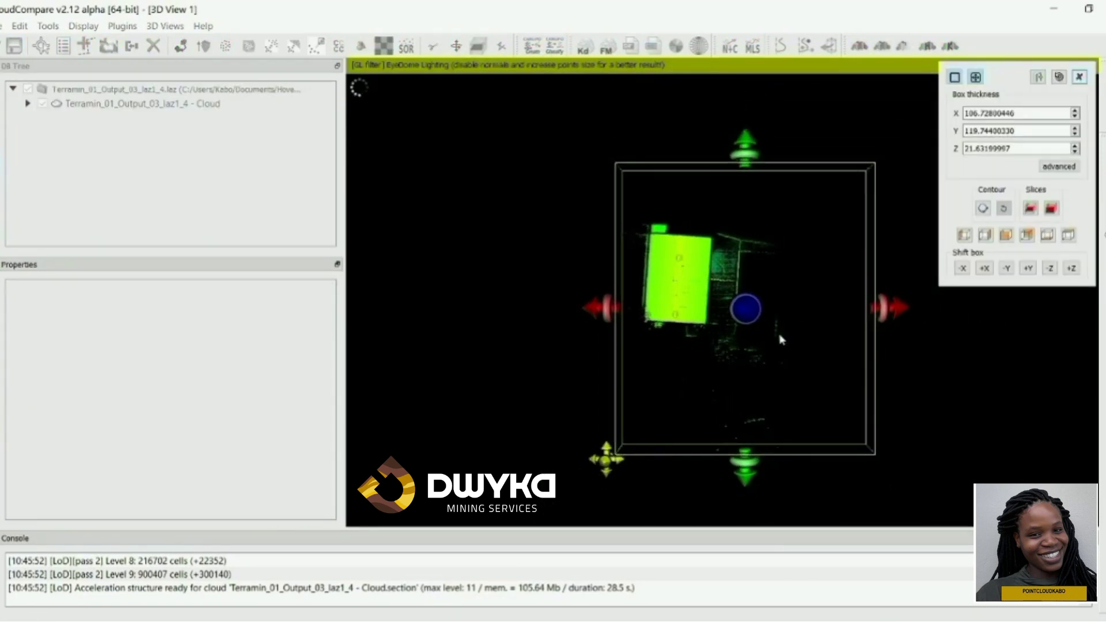
{"action": "scroll", "coordinate": [781, 339], "scroll_direction": "down", "scroll_amount": 1}
{"action": "left_click_drag", "start_coordinate": [875, 306], "coordinate": [747, 309]}
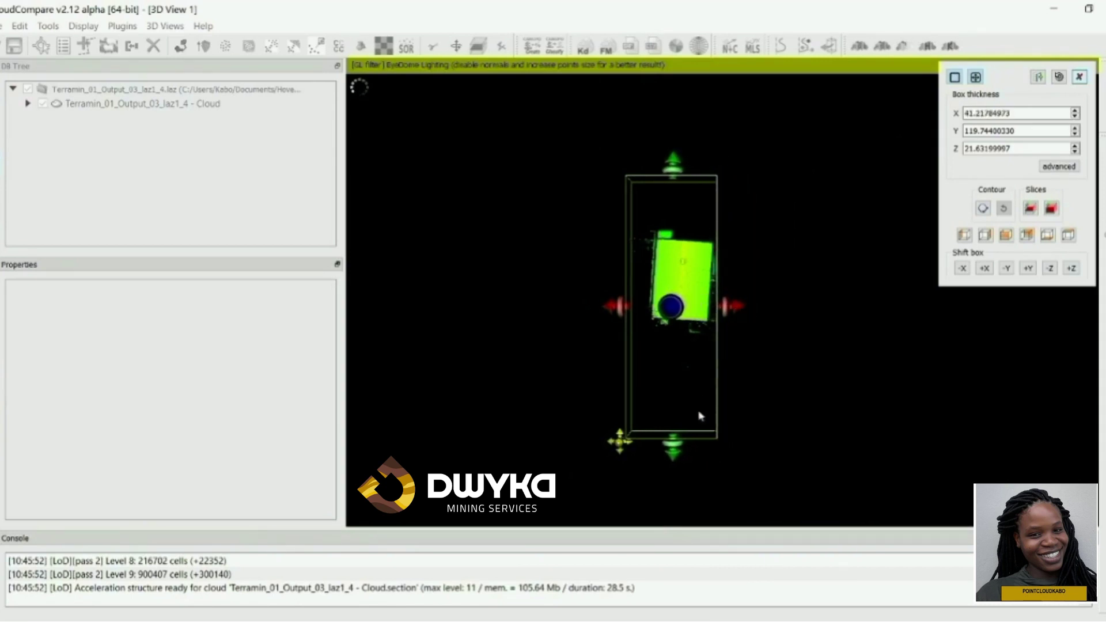
{"action": "left_click_drag", "start_coordinate": [670, 453], "coordinate": [670, 333]}
{"action": "left_click_drag", "start_coordinate": [616, 251], "coordinate": [634, 252]}
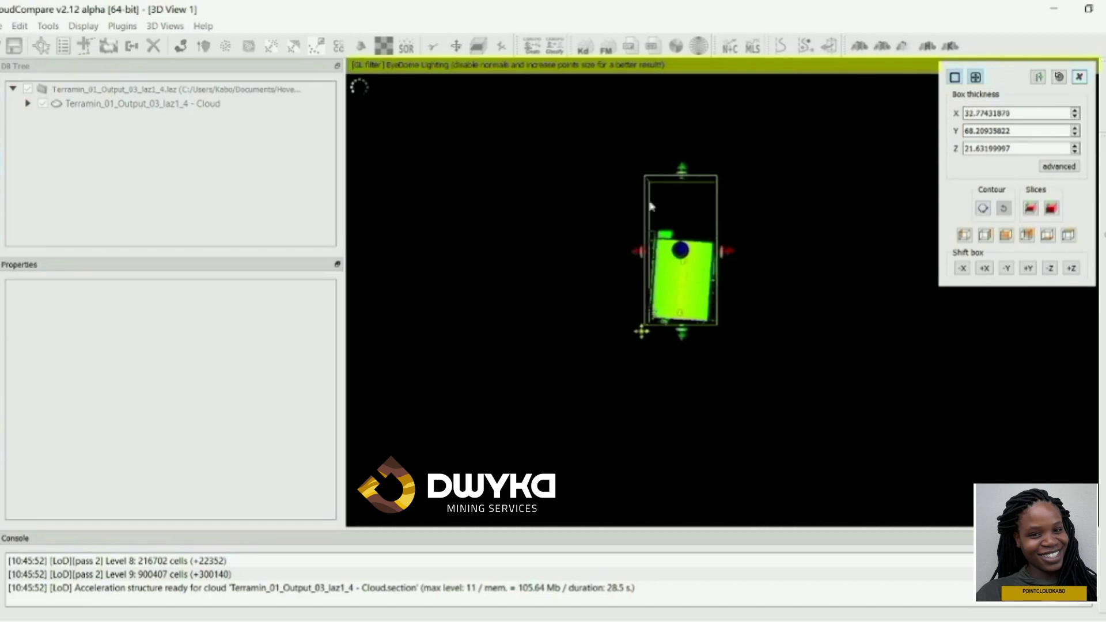
{"action": "left_click_drag", "start_coordinate": [690, 171], "coordinate": [691, 211]}
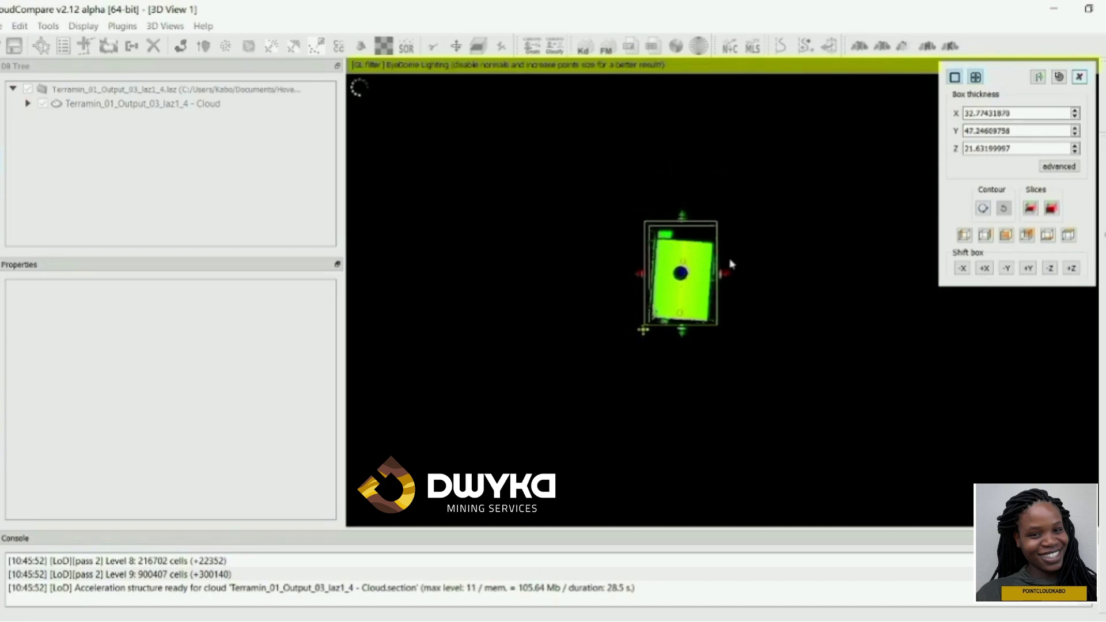
- Rotate the clipping box to align with the building's walls and tighten it to about 28.5 in X and 42.2 in Y
{"action": "scroll", "coordinate": [723, 355], "scroll_direction": "up", "scroll_amount": 6}
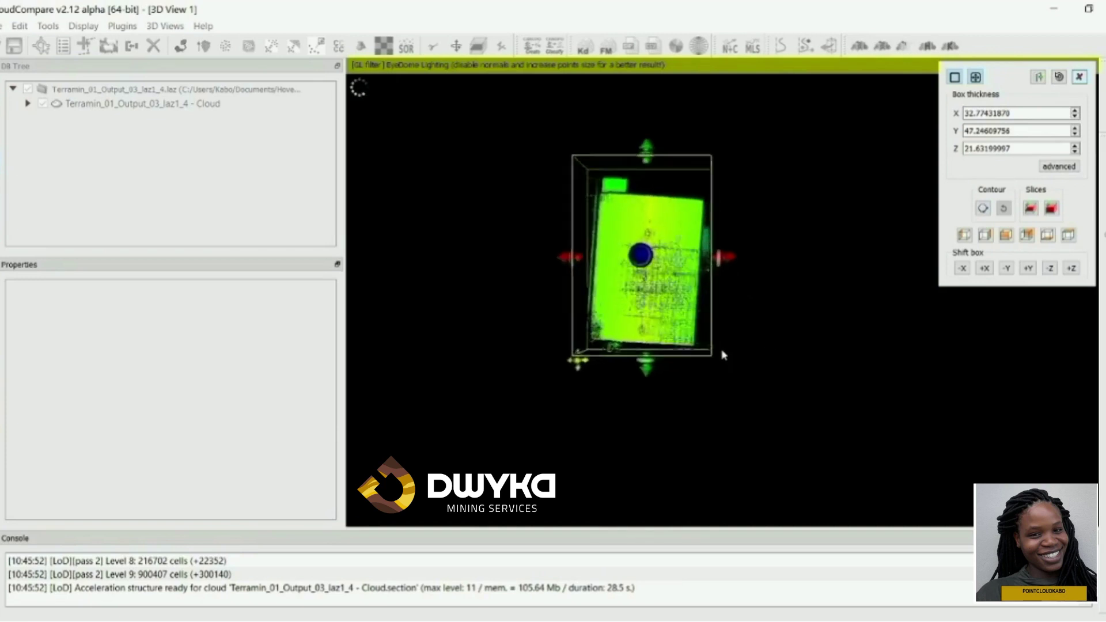
{"action": "scroll", "coordinate": [723, 355], "scroll_direction": "up", "scroll_amount": 2}
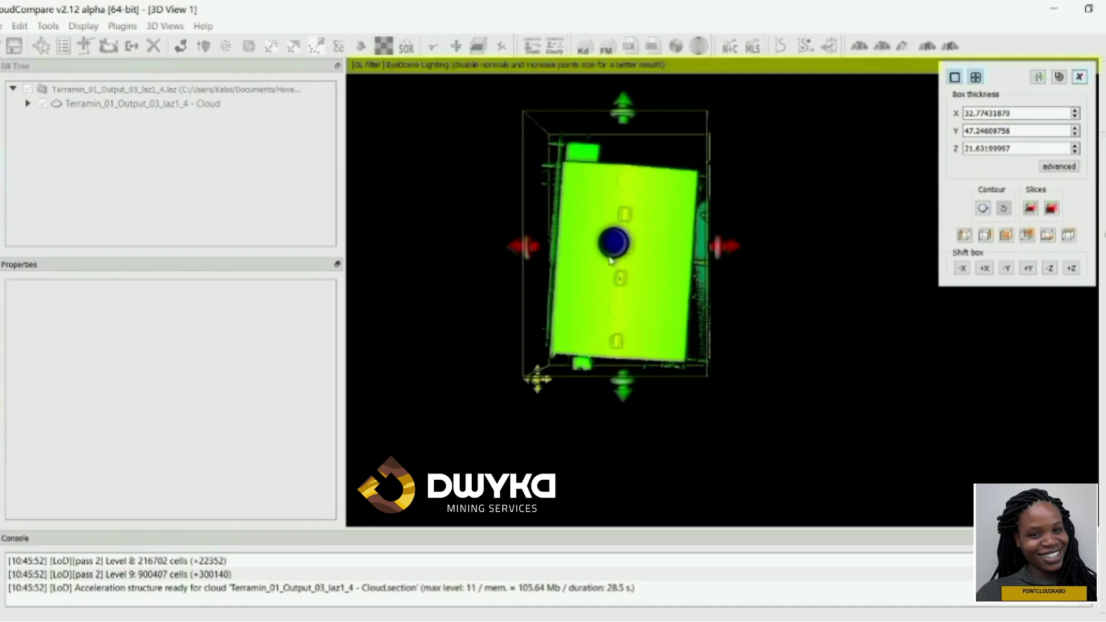
{"action": "left_click_drag", "start_coordinate": [611, 261], "coordinate": [617, 263]}
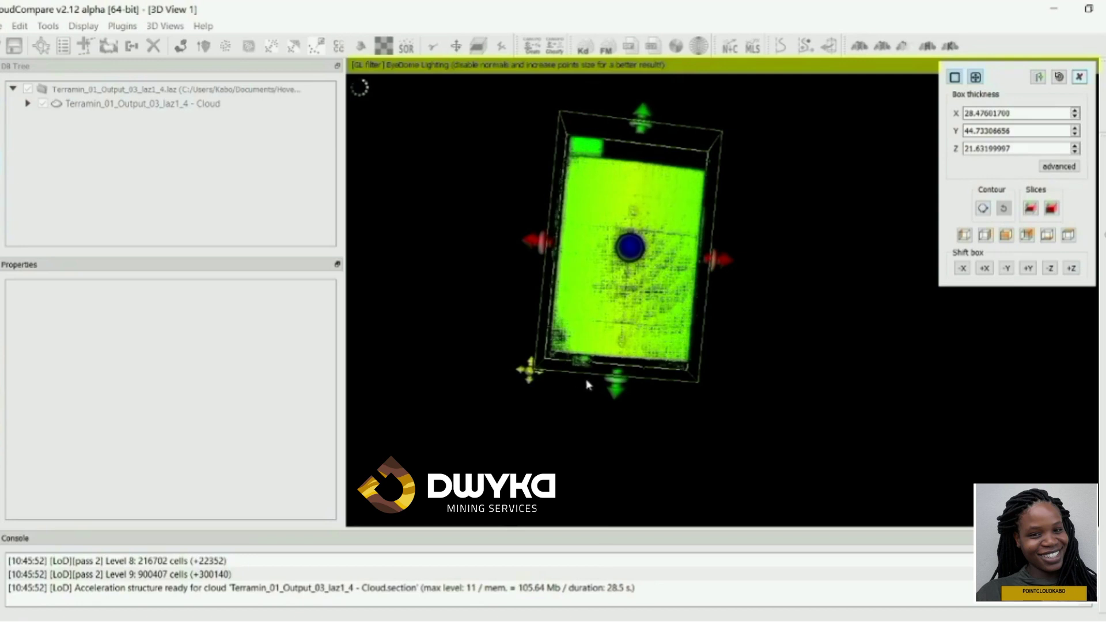
{"action": "left_click_drag", "start_coordinate": [692, 418], "coordinate": [689, 360]}
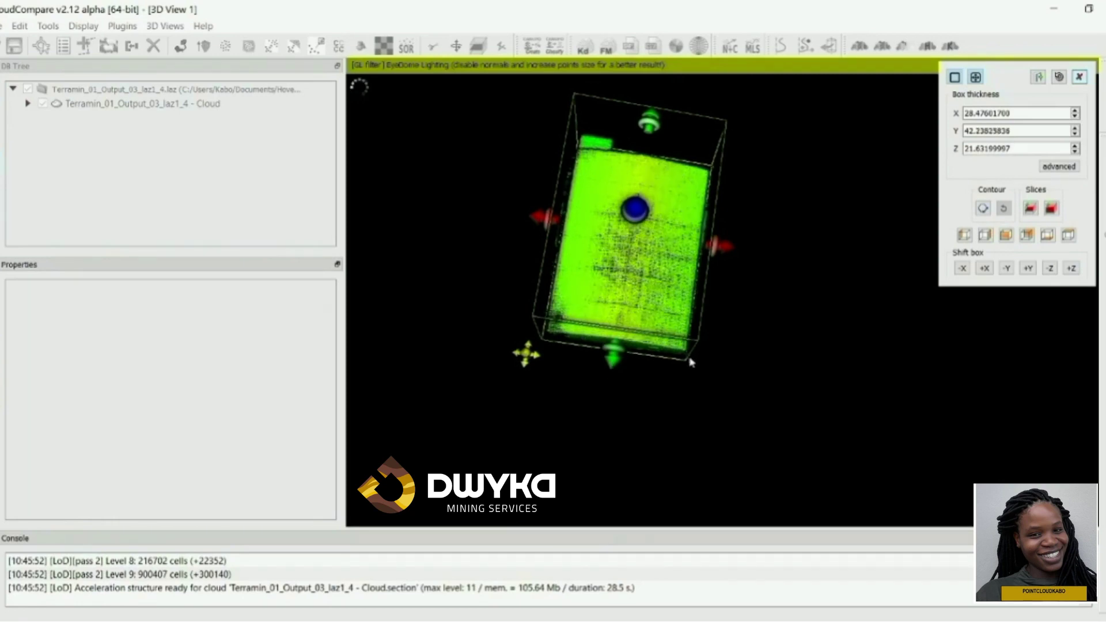
- Reduce the clipping box's height to about 11.36 in Z and its width to about 27 in X around the building
{"action": "scroll", "coordinate": [690, 360], "scroll_direction": "up", "scroll_amount": 5}
{"action": "left_click_drag", "start_coordinate": [749, 332], "coordinate": [771, 154]}
{"action": "right_click_drag", "start_coordinate": [771, 154], "coordinate": [844, 149]}
{"action": "left_click_drag", "start_coordinate": [628, 326], "coordinate": [620, 298]}
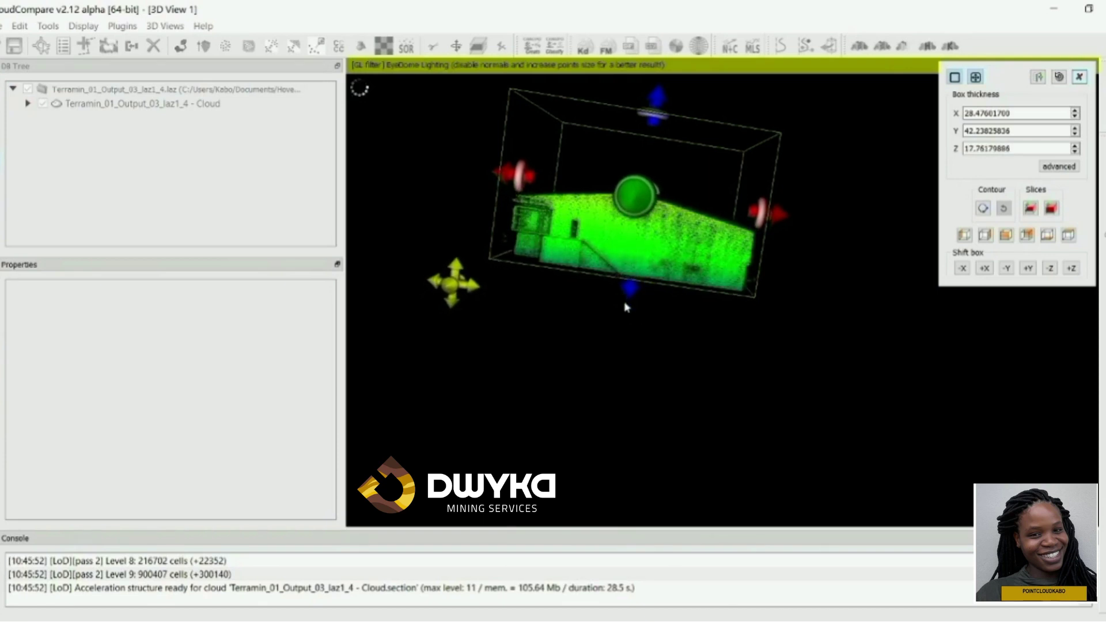
{"action": "scroll", "coordinate": [709, 178], "scroll_direction": "up", "scroll_amount": 1}
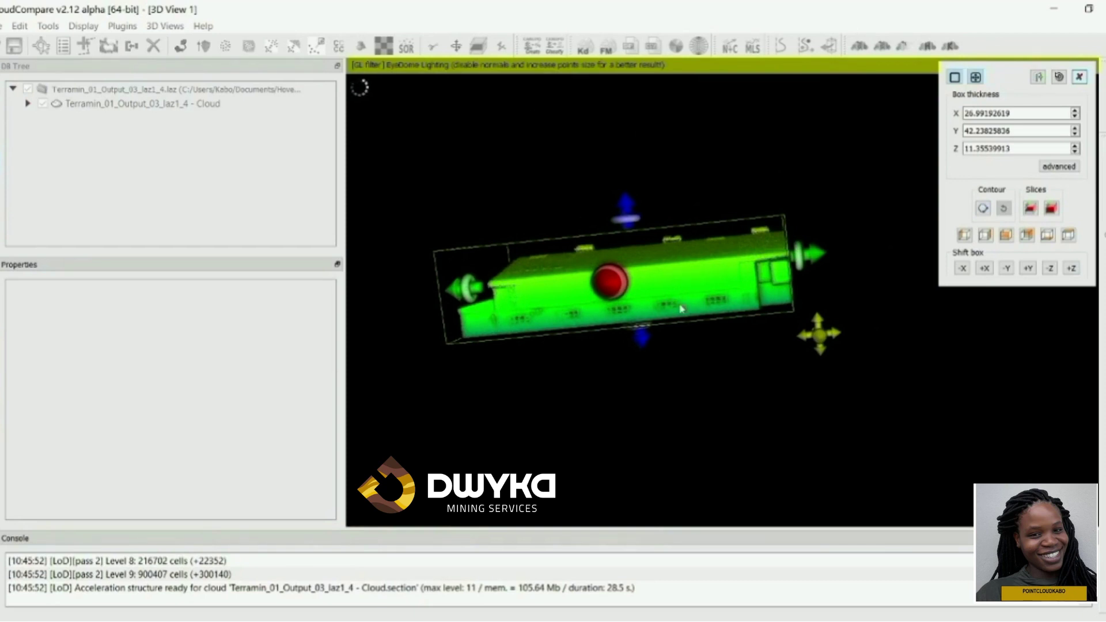
- Export the clipped building section as a new cloud and close the Cross Section tool
{"action": "left_click", "coordinate": [1028, 218]}
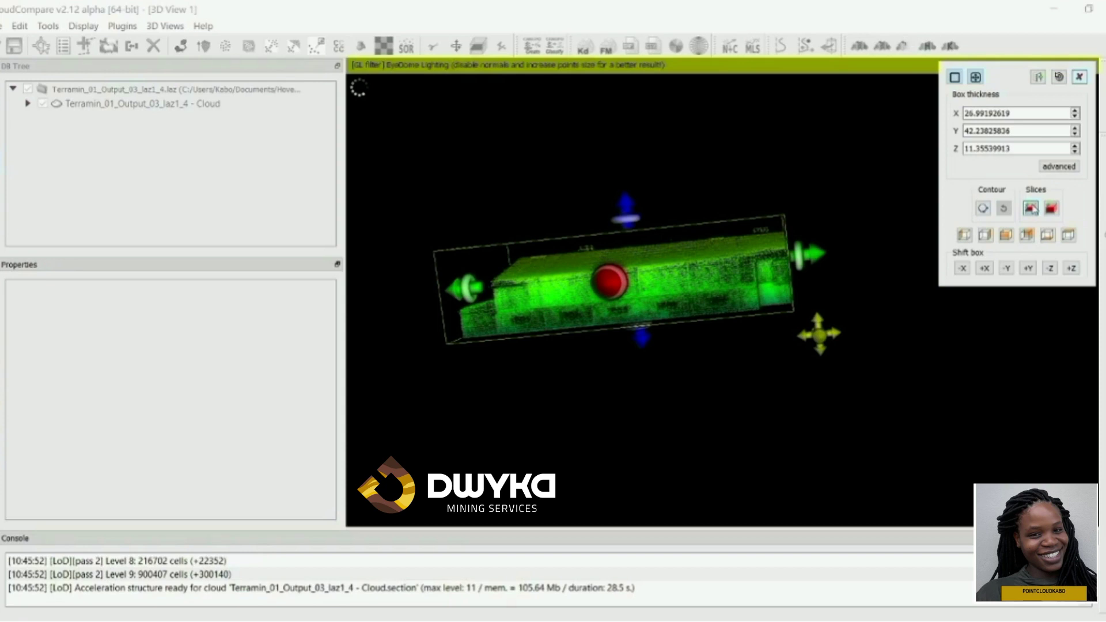
{"action": "left_click", "coordinate": [1031, 207]}
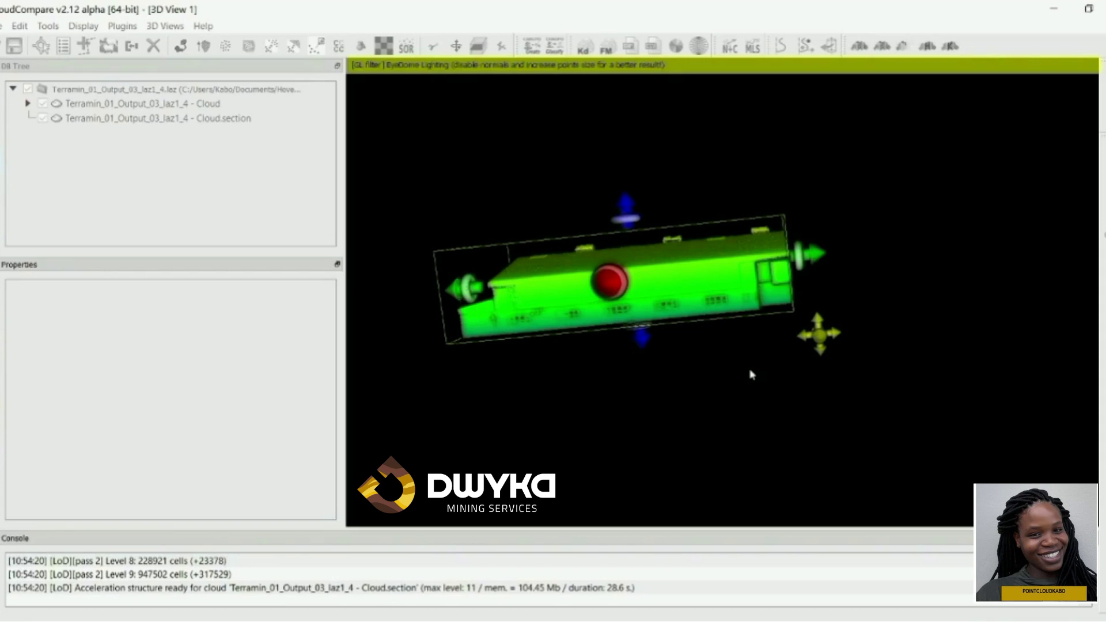
{"action": "left_click_drag", "start_coordinate": [839, 213], "coordinate": [873, 267]}
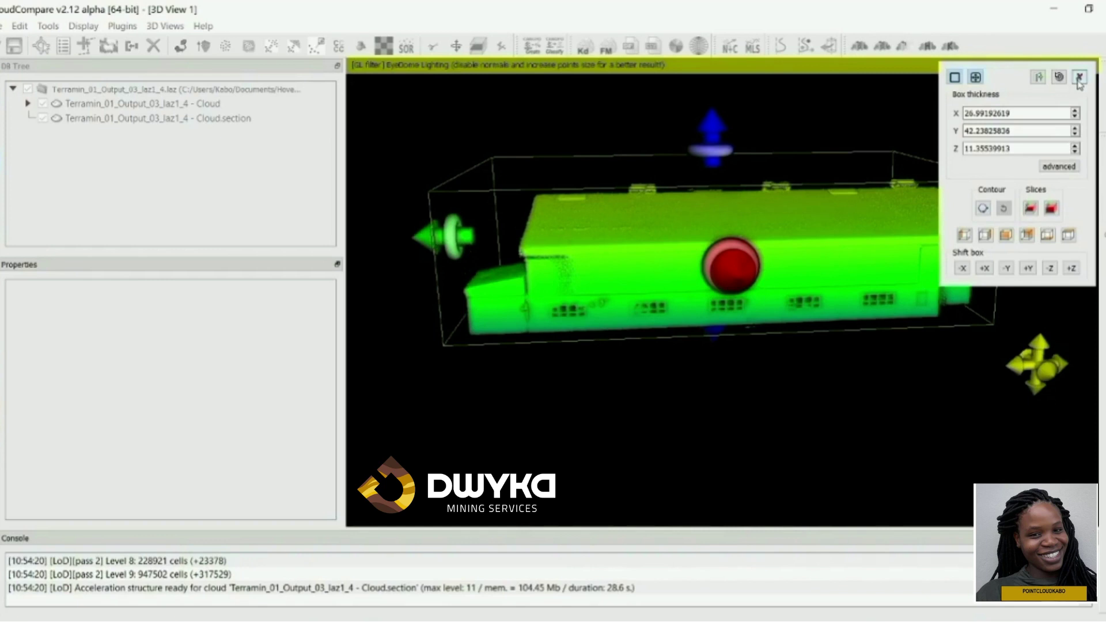
{"action": "left_click", "coordinate": [1078, 78]}
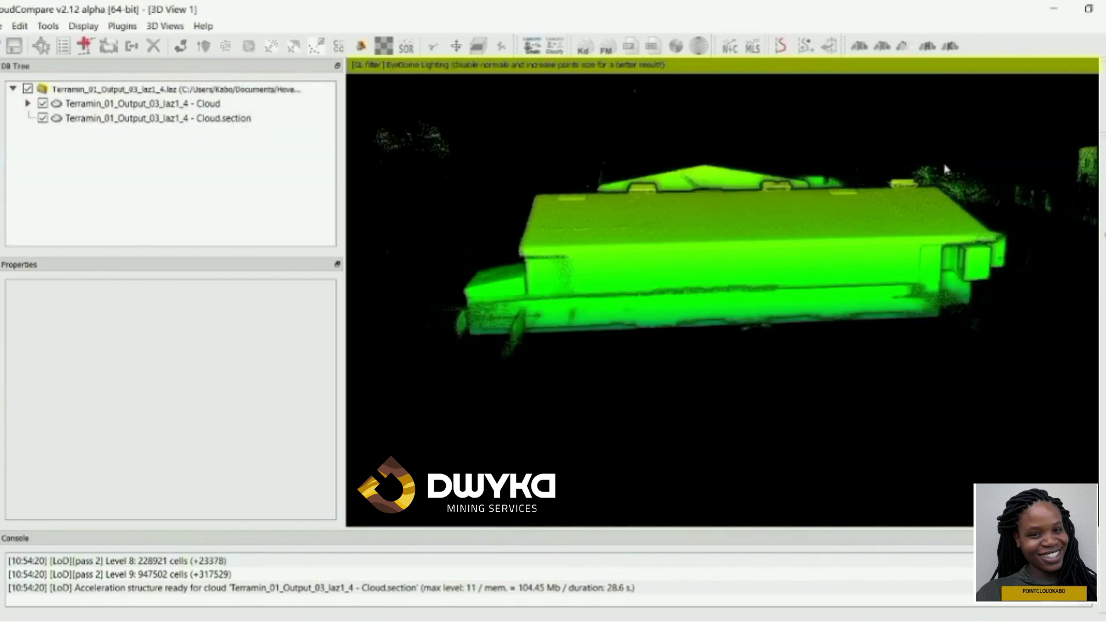
- Hide the original full cloud, leaving only the extracted building section displayed
{"action": "scroll", "coordinate": [871, 208], "scroll_direction": "down", "scroll_amount": 3}
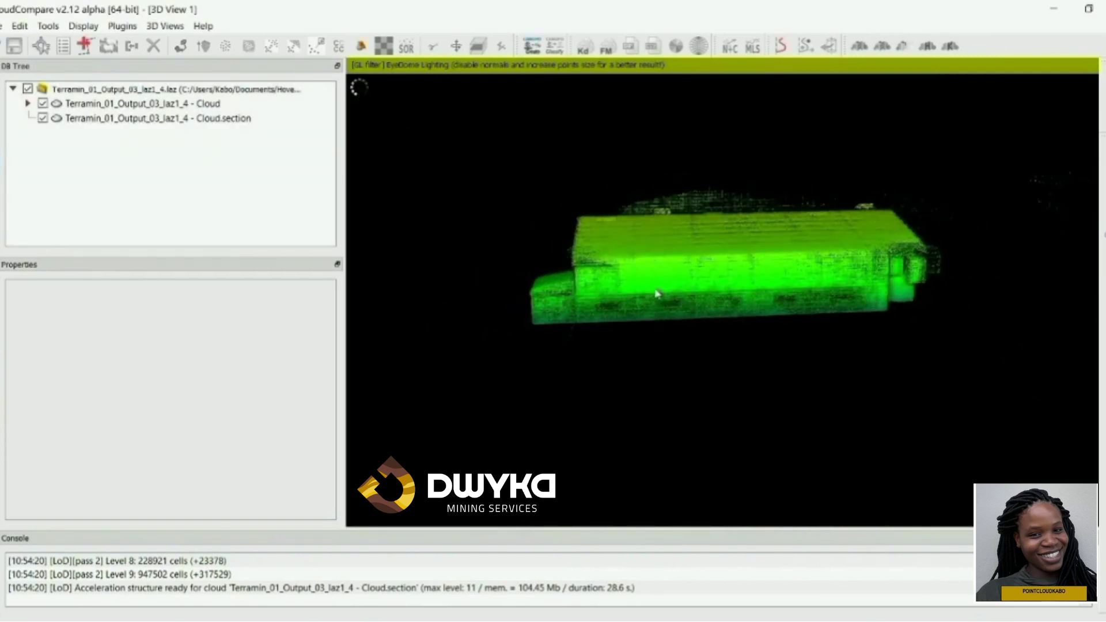
{"action": "left_click_drag", "start_coordinate": [789, 267], "coordinate": [969, 259]}
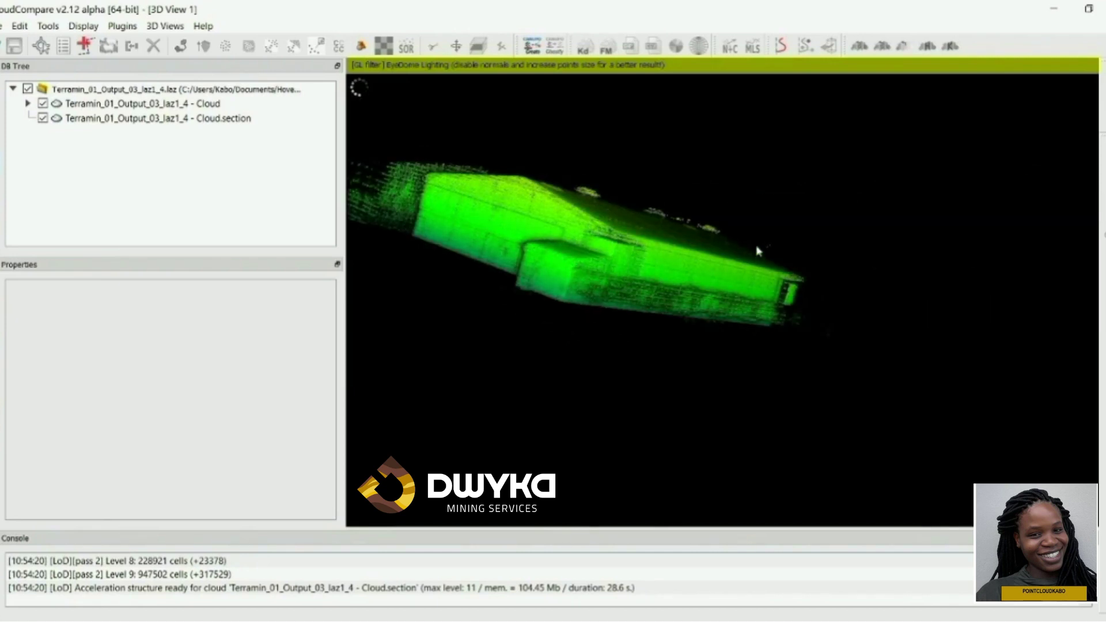
{"action": "left_click_drag", "start_coordinate": [755, 250], "coordinate": [526, 306]}
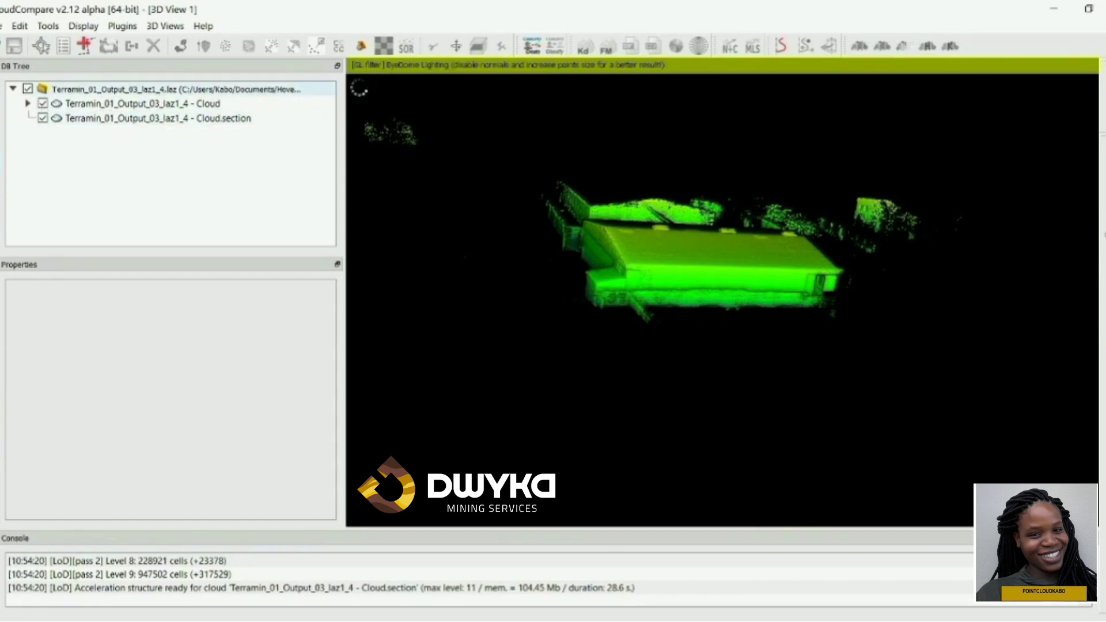
{"action": "left_click", "coordinate": [42, 104]}
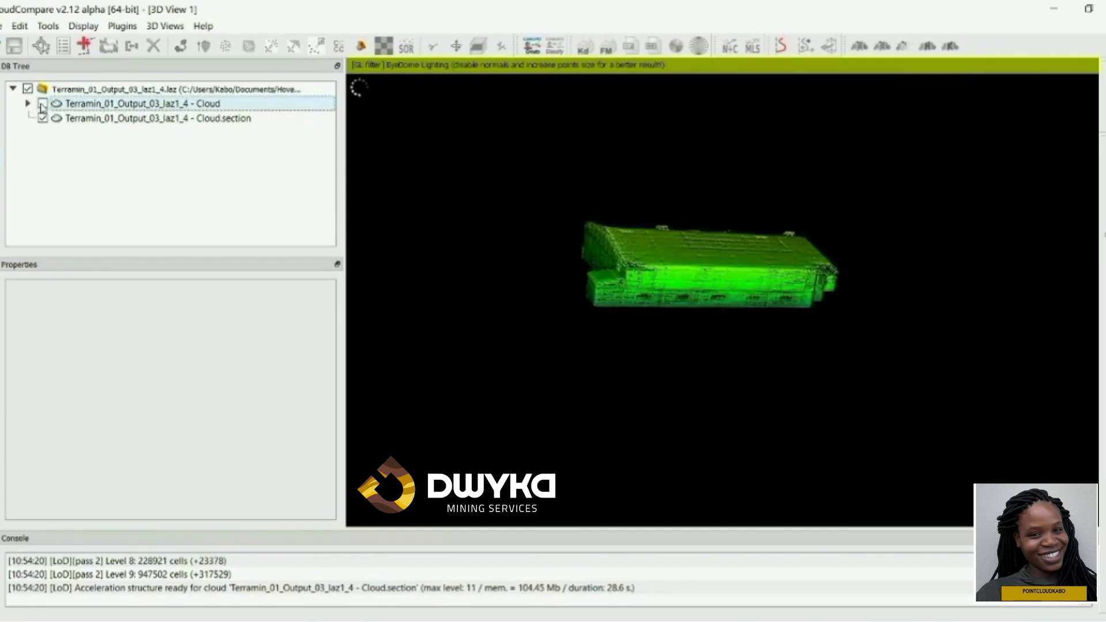
- Examine the extracted building section's walls, doorway and roof from several sides
{"action": "left_click_drag", "start_coordinate": [631, 336], "coordinate": [562, 358]}
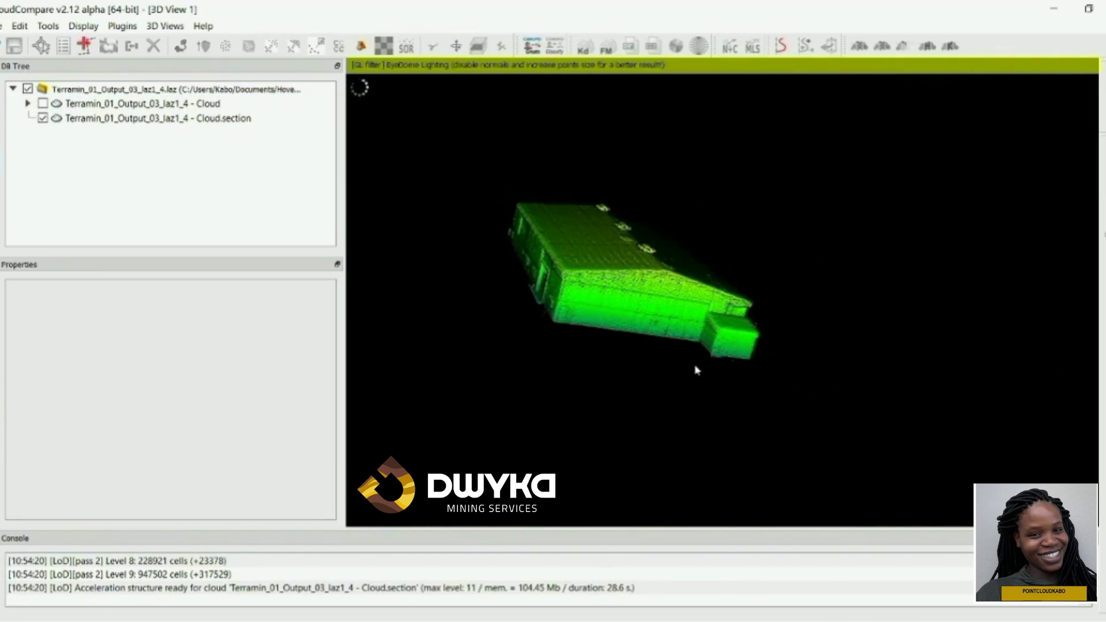
{"action": "scroll", "coordinate": [527, 342], "scroll_direction": "up", "scroll_amount": 2}
{"action": "left_click_drag", "start_coordinate": [530, 344], "coordinate": [533, 365]}
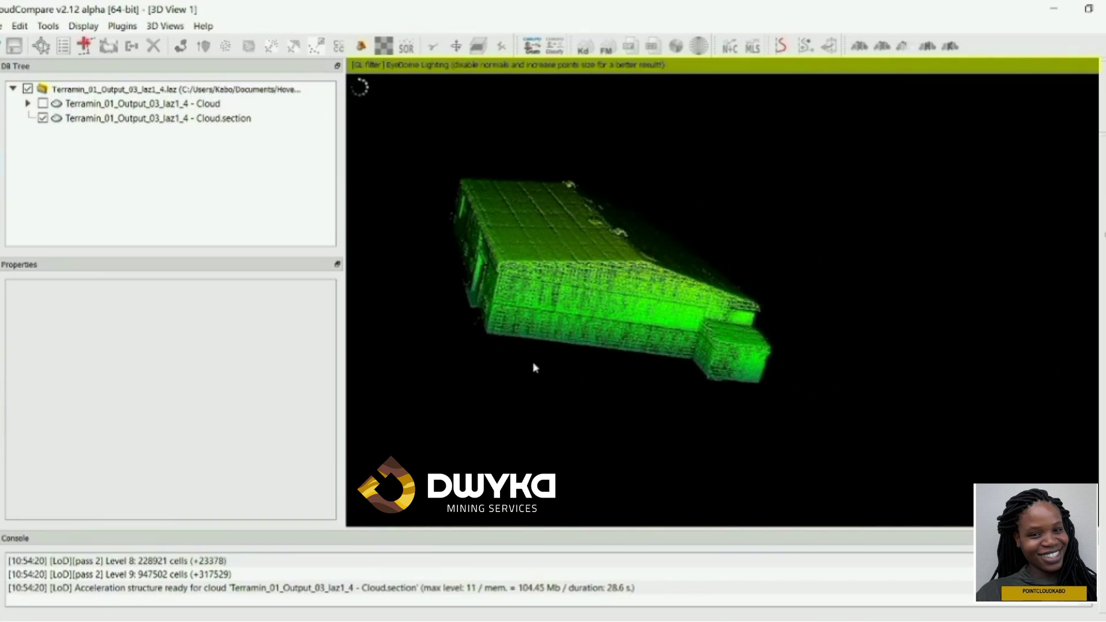
{"action": "left_click_drag", "start_coordinate": [593, 278], "coordinate": [818, 306]}
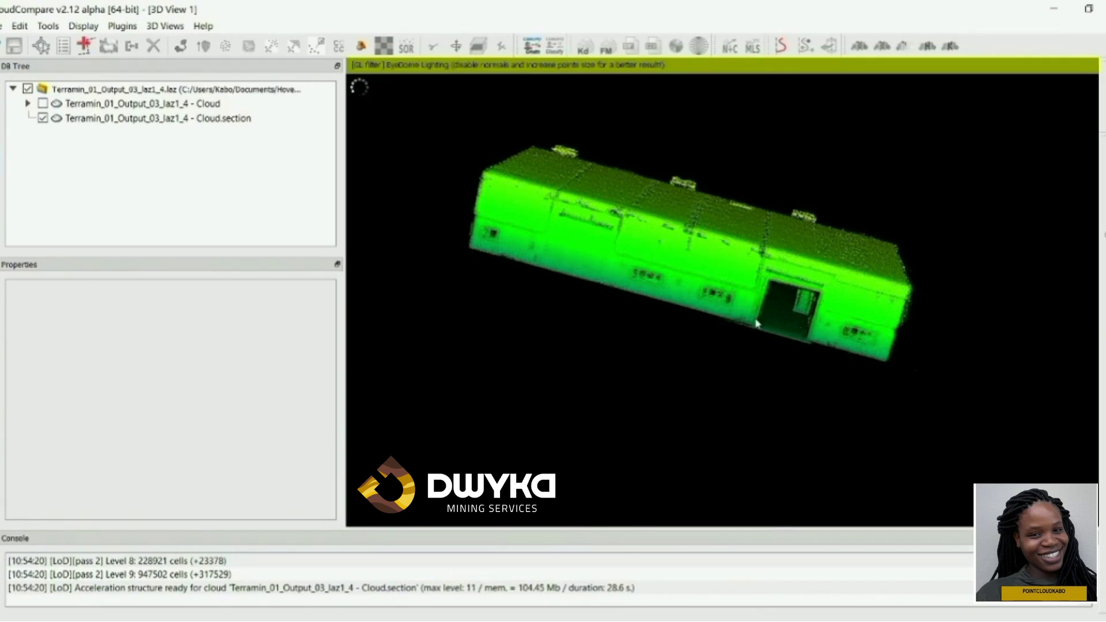
{"action": "scroll", "coordinate": [741, 314], "scroll_direction": "up", "scroll_amount": 4}
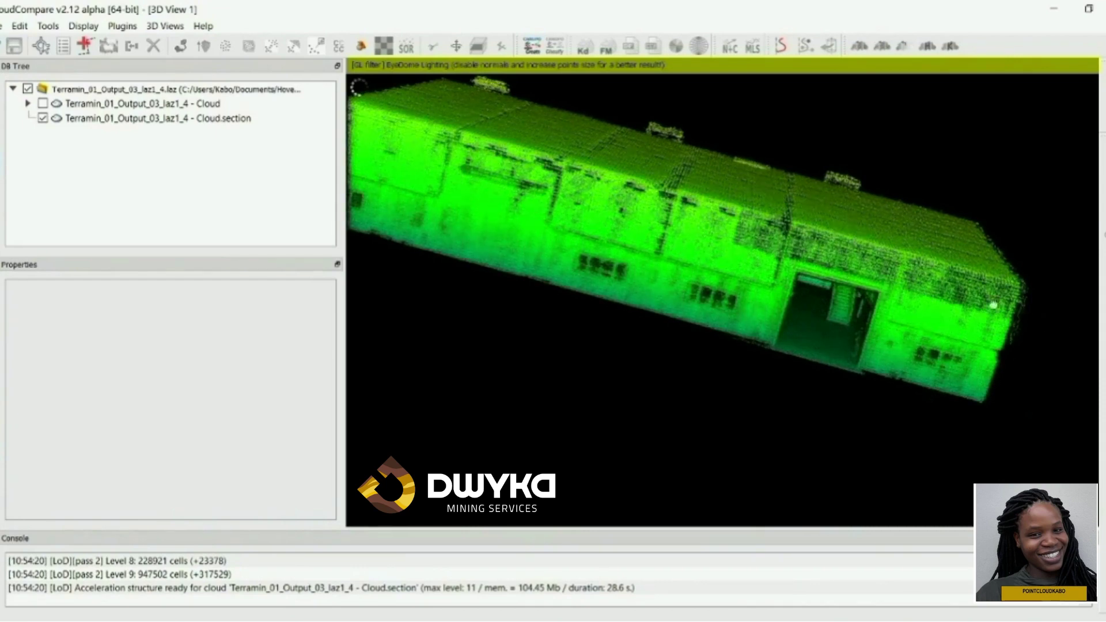
{"action": "left_click_drag", "start_coordinate": [995, 304], "coordinate": [933, 390]}
{"action": "scroll", "coordinate": [933, 390], "scroll_direction": "down", "scroll_amount": 5}
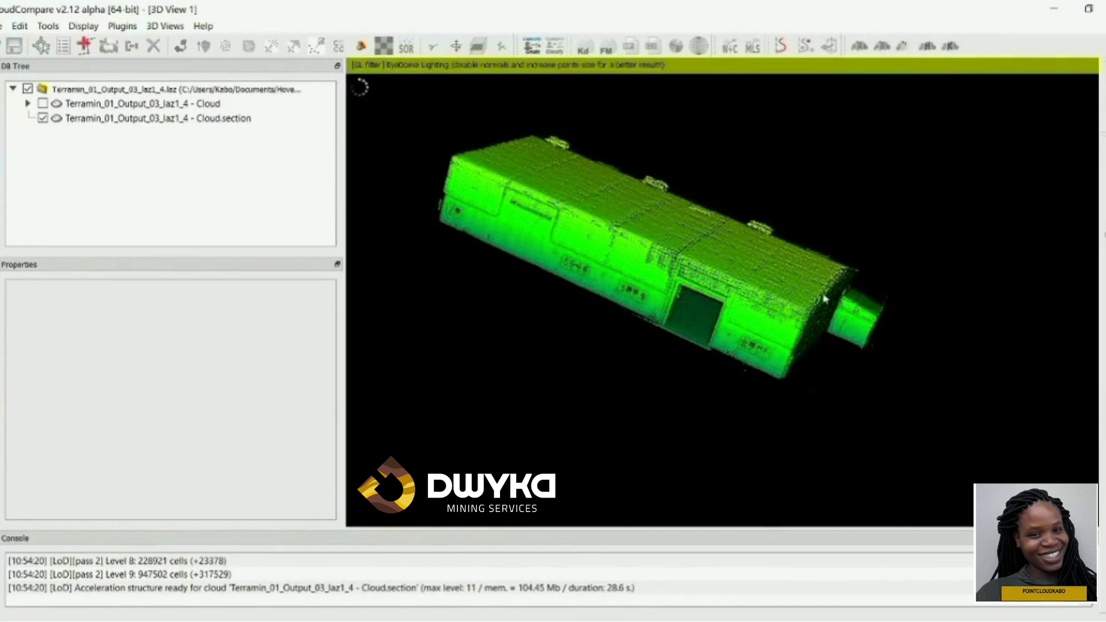
{"action": "left_click_drag", "start_coordinate": [839, 279], "coordinate": [575, 460]}
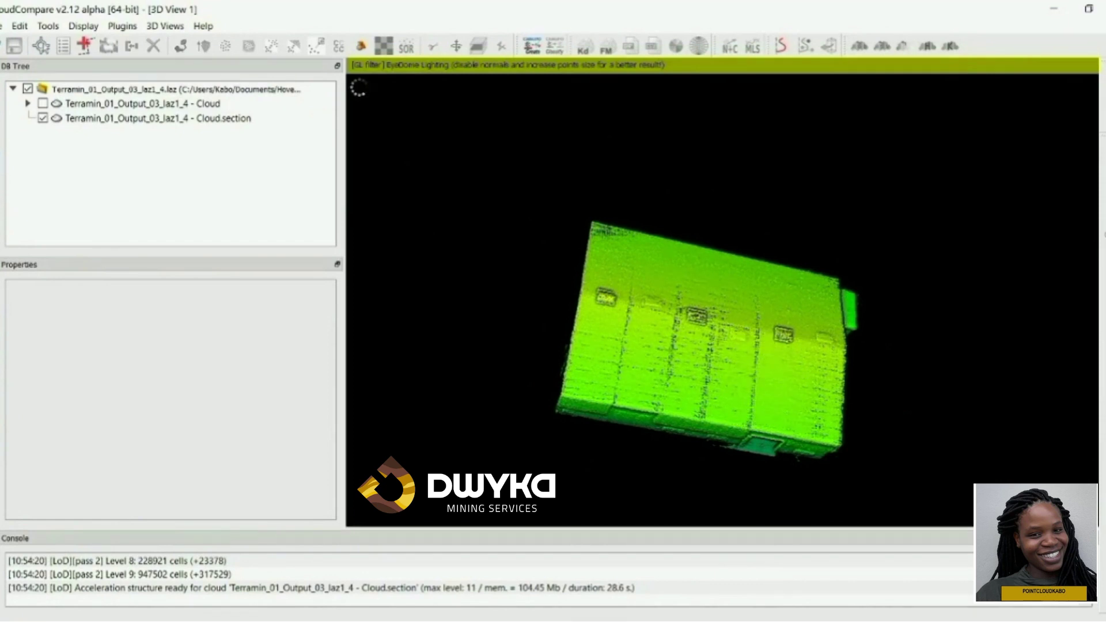
- From a top view, segment the building out of the extracted section with a polygonal selection, separating the stray points alongside, and confirm the segmentation
{"action": "key", "text": "8"}
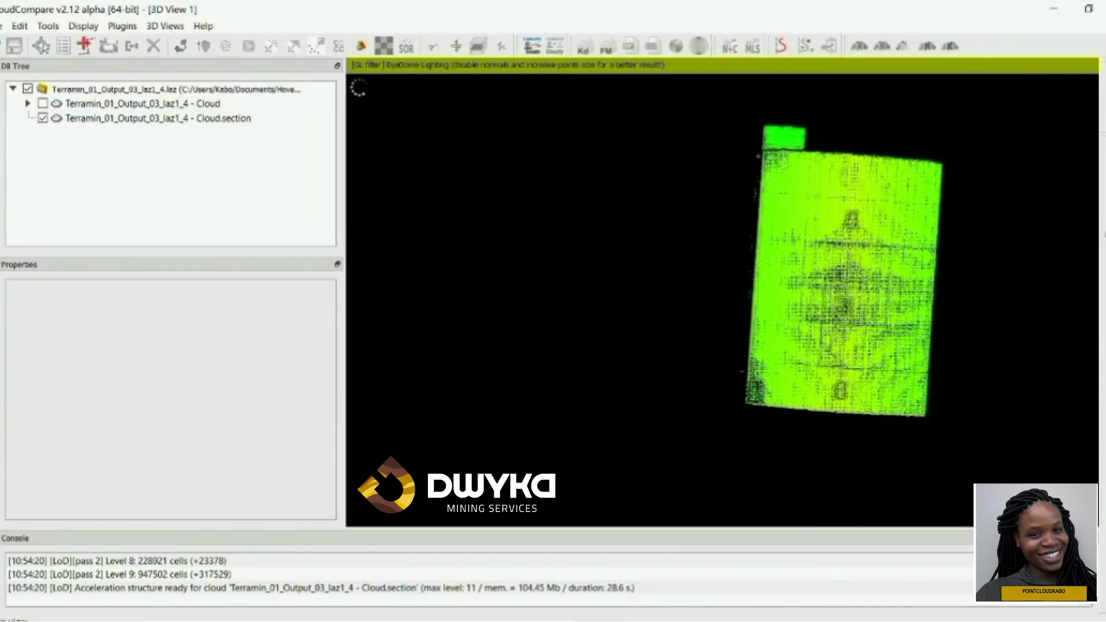
{"action": "right_click_drag", "start_coordinate": [781, 224], "coordinate": [718, 230]}
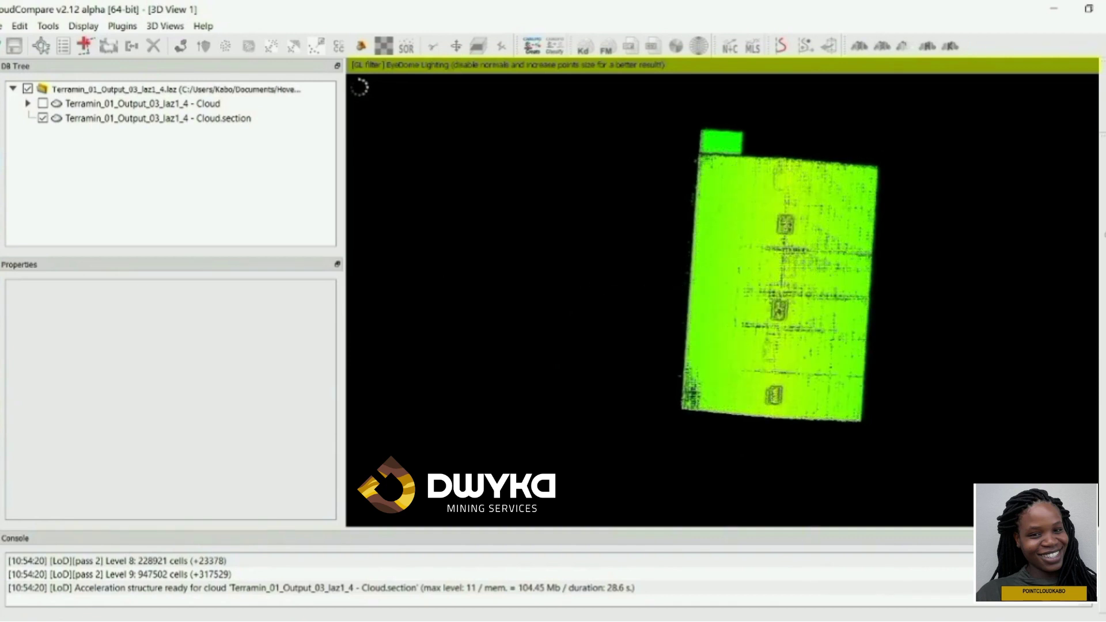
{"action": "left_click", "coordinate": [117, 119]}
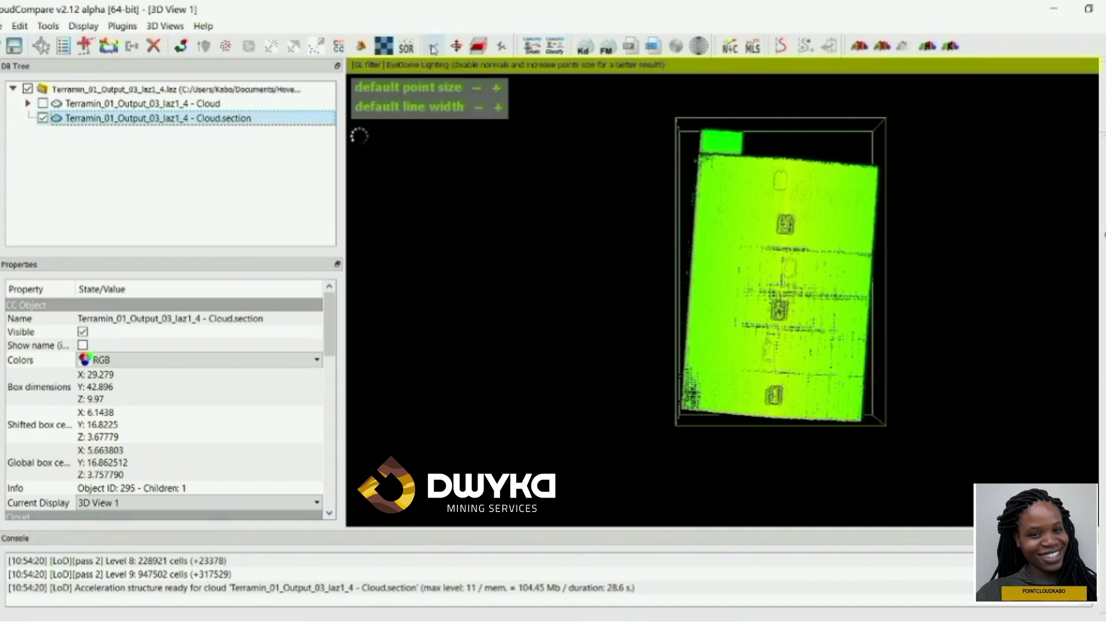
{"action": "left_click_drag", "start_coordinate": [672, 374], "coordinate": [641, 409]}
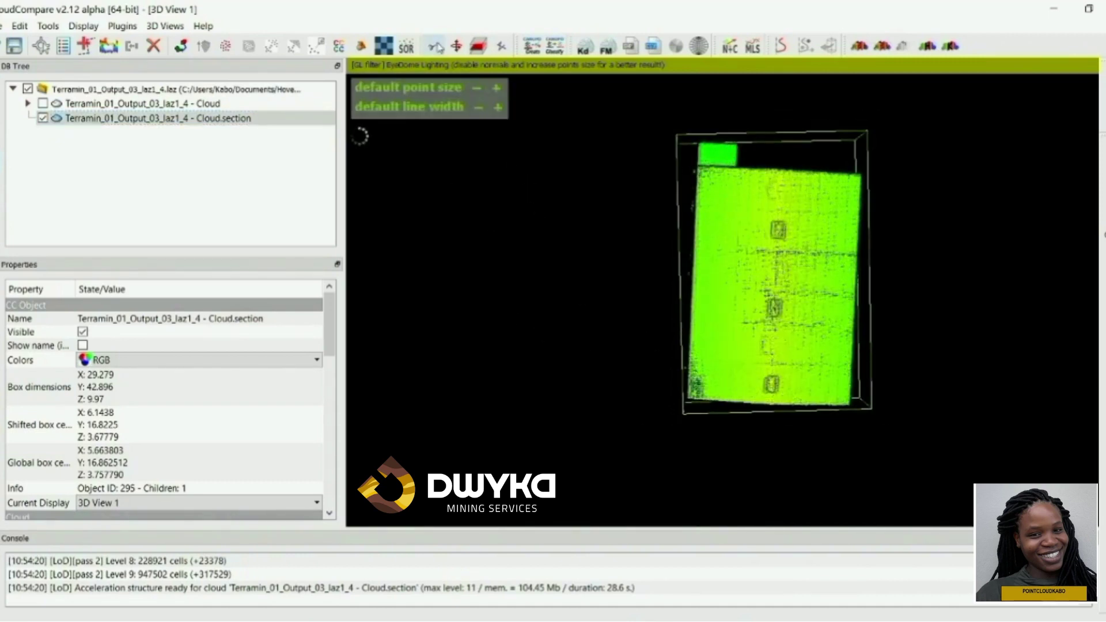
{"action": "left_click", "coordinate": [433, 46]}
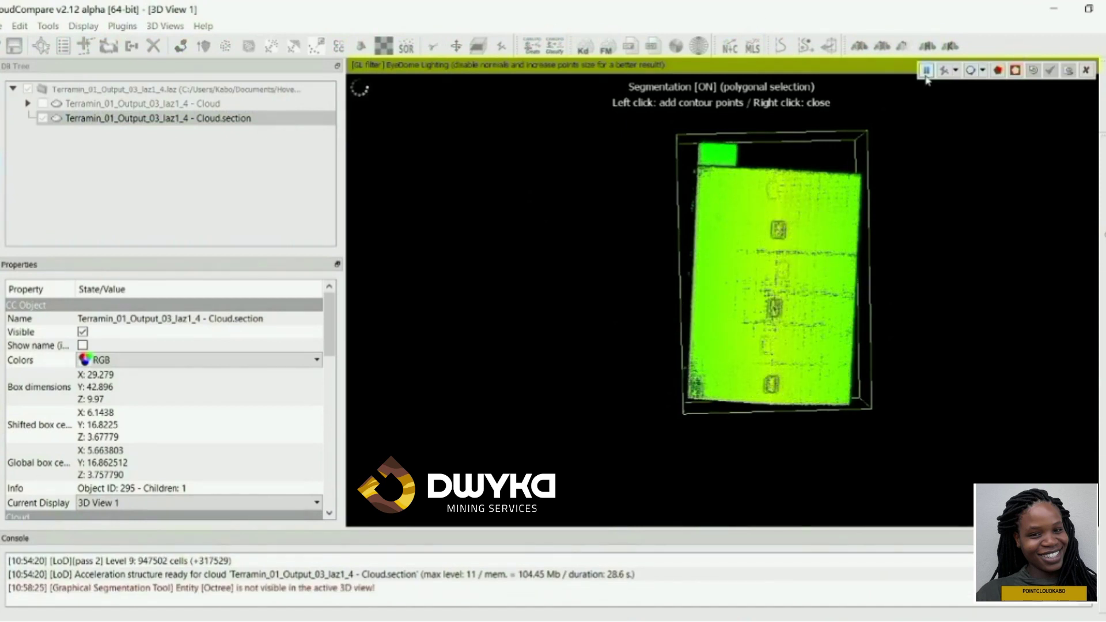
{"action": "left_click", "coordinate": [985, 71]}
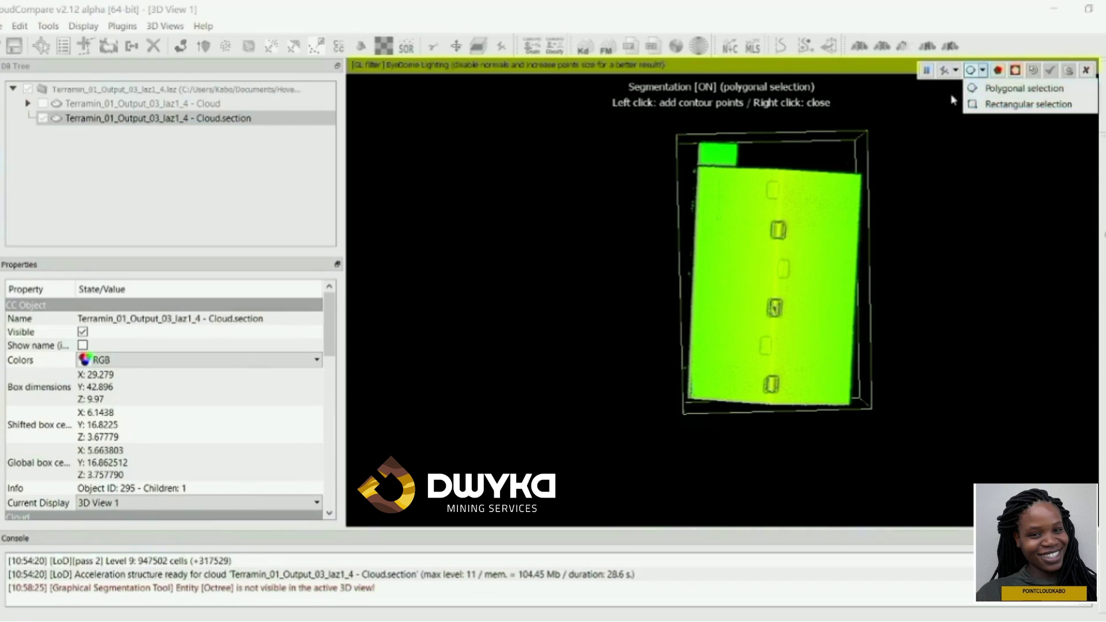
{"action": "left_click", "coordinate": [987, 90]}
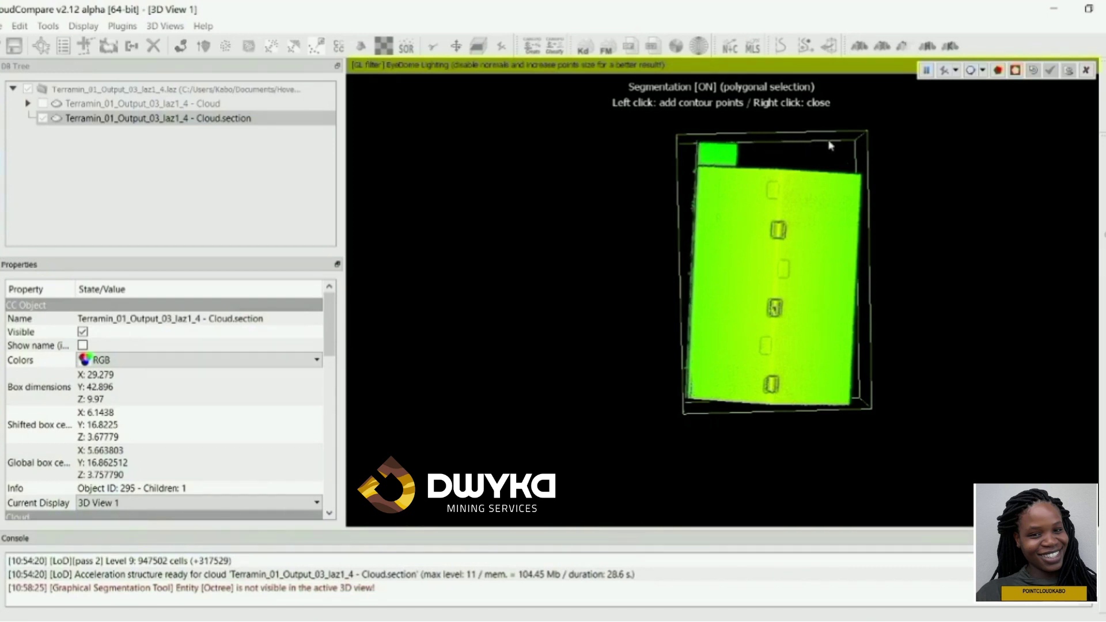
{"action": "left_click", "coordinate": [861, 145]}
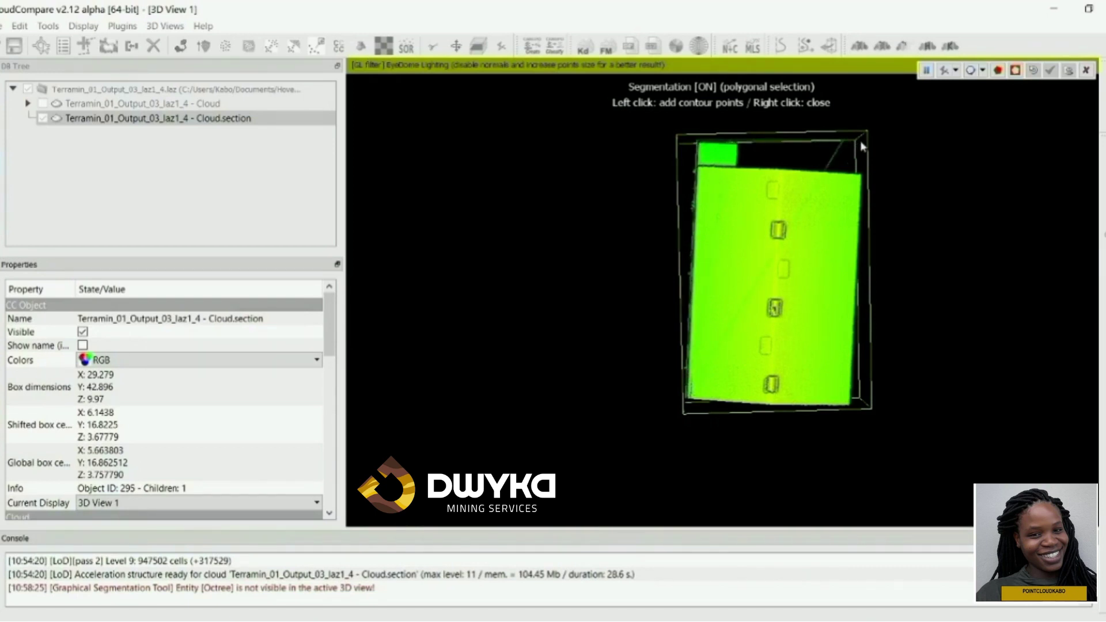
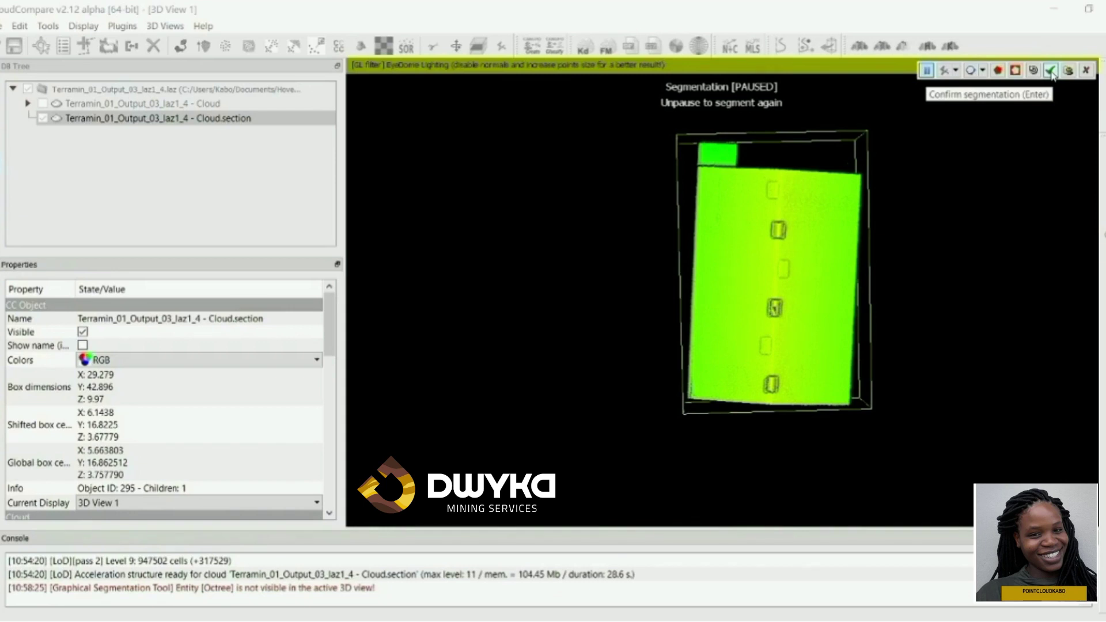
{"action": "left_click", "coordinate": [1050, 70]}
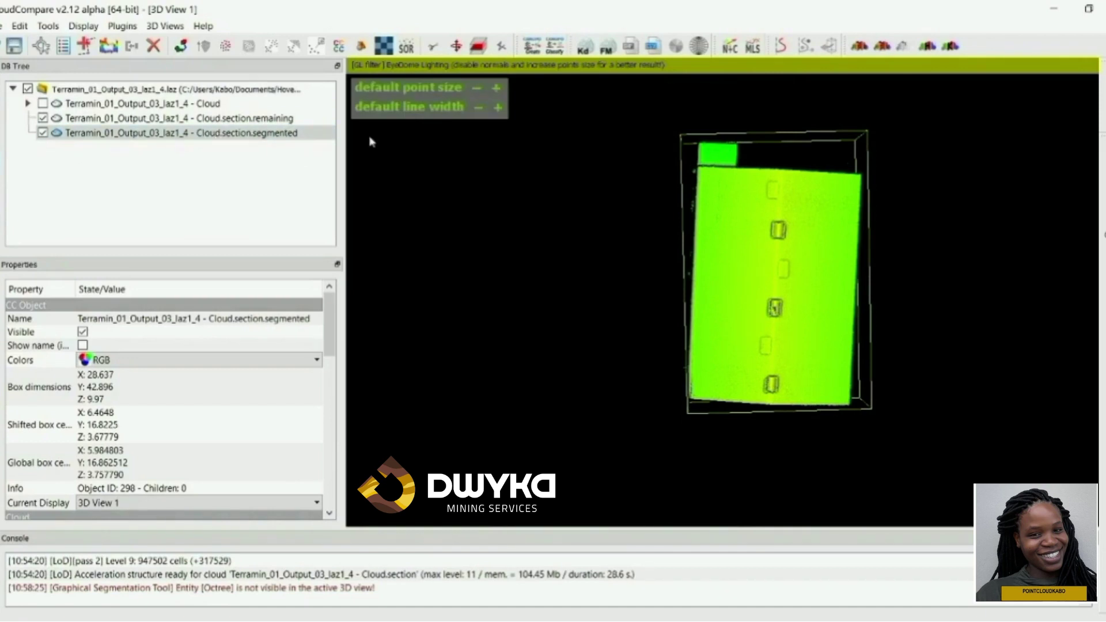
- Hide the remaining cloud from the segmentation, leaving only the segmented building displayed
{"action": "scroll", "coordinate": [675, 327], "scroll_direction": "up", "scroll_amount": 2}
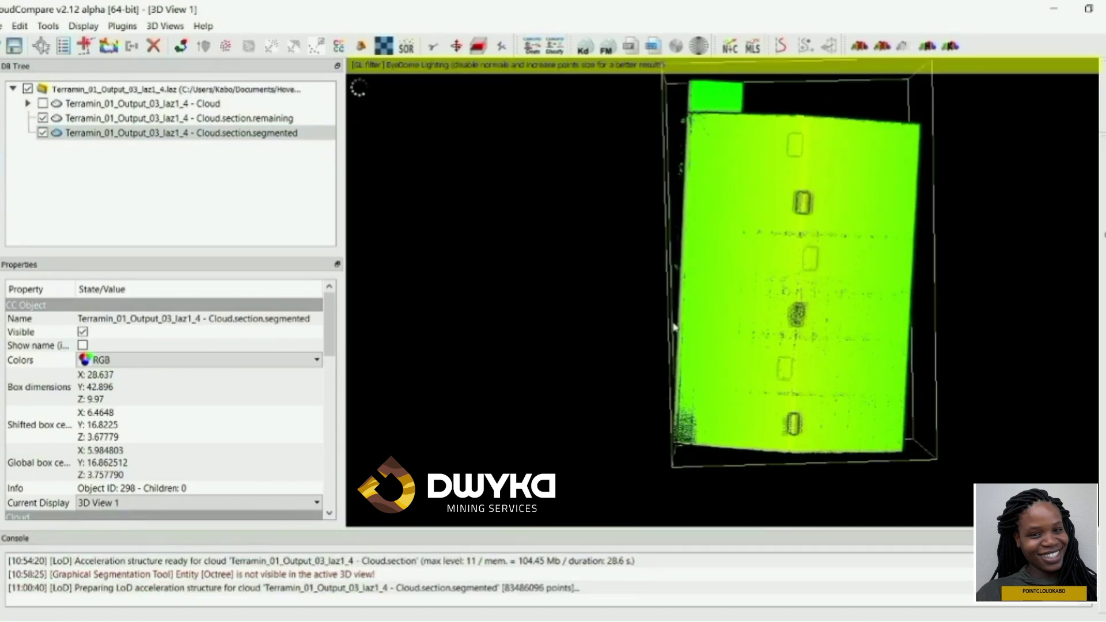
{"action": "scroll", "coordinate": [675, 327], "scroll_direction": "down", "scroll_amount": 3}
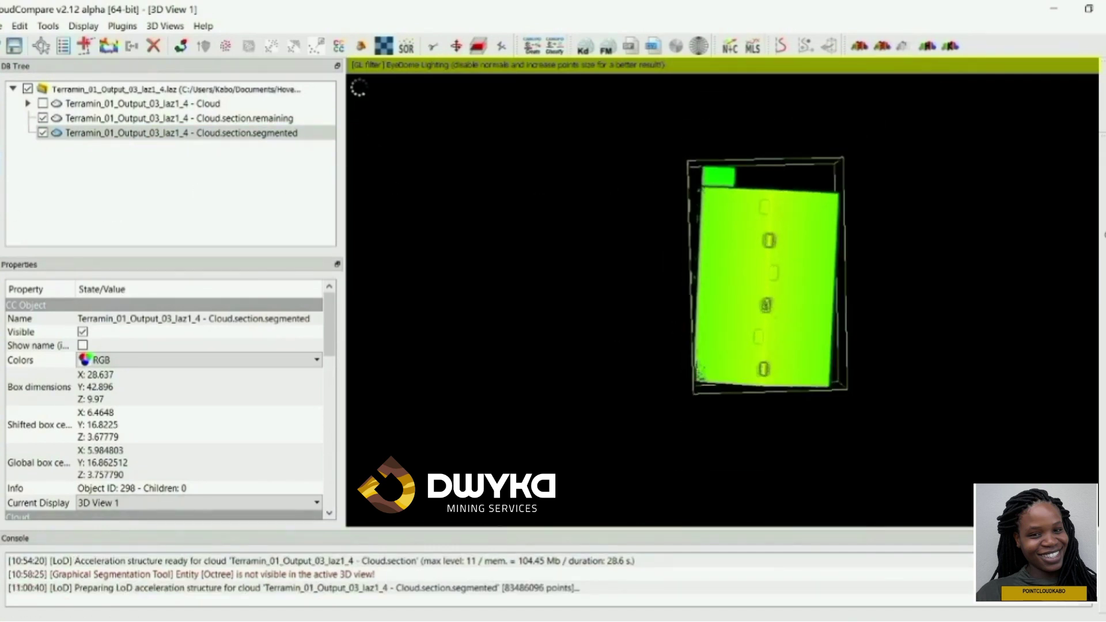
{"action": "left_click", "coordinate": [42, 119]}
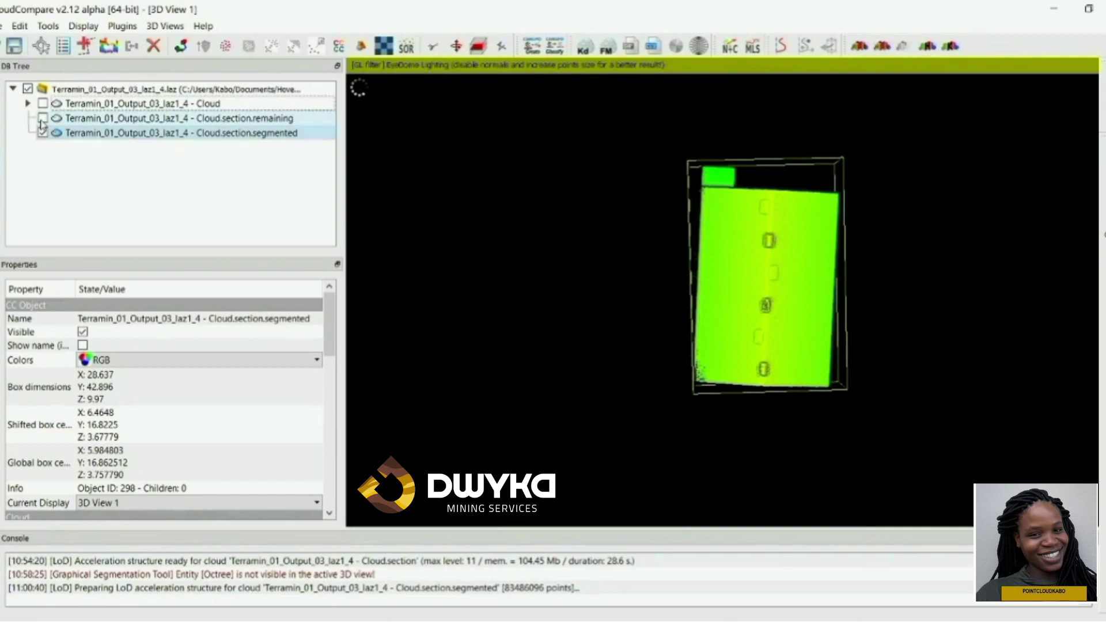
- Examine the segmented building's roof, long front wall, doorway and end wall from several angles
{"action": "scroll", "coordinate": [626, 212], "scroll_direction": "up", "scroll_amount": 3}
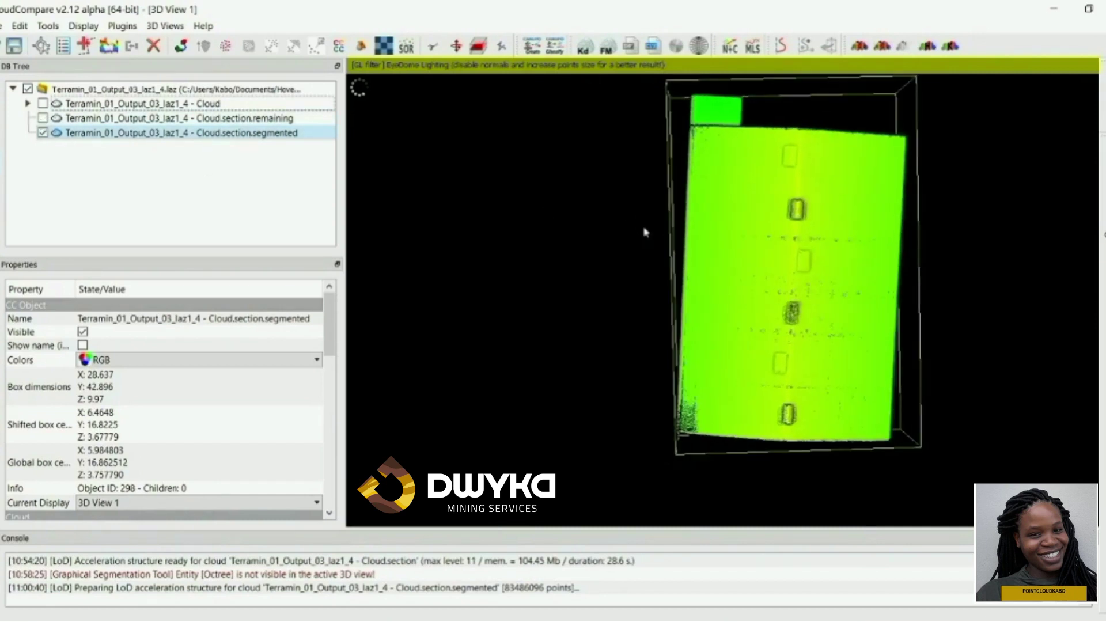
{"action": "scroll", "coordinate": [714, 265], "scroll_direction": "down", "scroll_amount": 2}
{"action": "left_click_drag", "start_coordinate": [714, 265], "coordinate": [716, 415]}
{"action": "left_click_drag", "start_coordinate": [928, 380], "coordinate": [357, 317]}
{"action": "scroll", "coordinate": [833, 391], "scroll_direction": "up", "scroll_amount": 4}
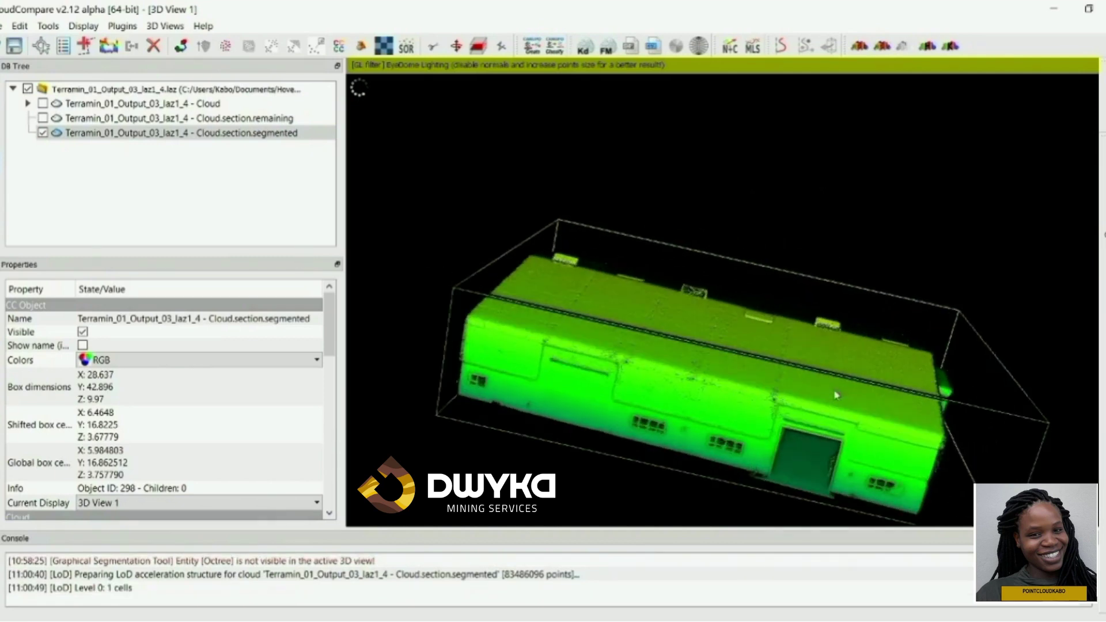
{"action": "left_click_drag", "start_coordinate": [783, 383], "coordinate": [821, 173]}
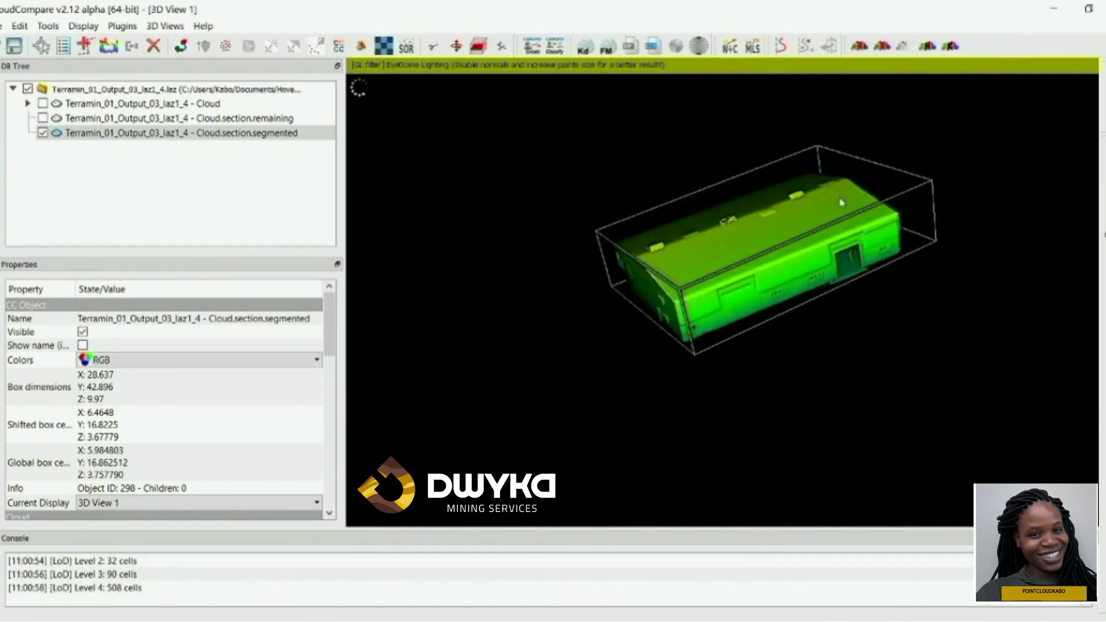
{"action": "left_click_drag", "start_coordinate": [921, 205], "coordinate": [557, 240]}
{"action": "scroll", "coordinate": [783, 328], "scroll_direction": "up", "scroll_amount": 3}
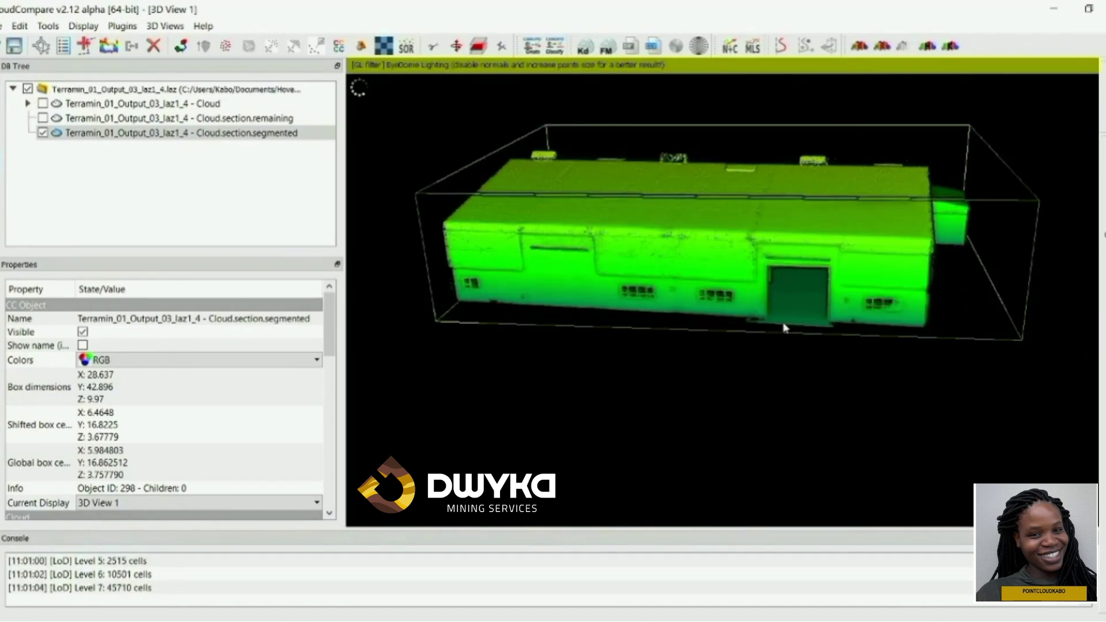
{"action": "left_click_drag", "start_coordinate": [972, 261], "coordinate": [703, 253]}
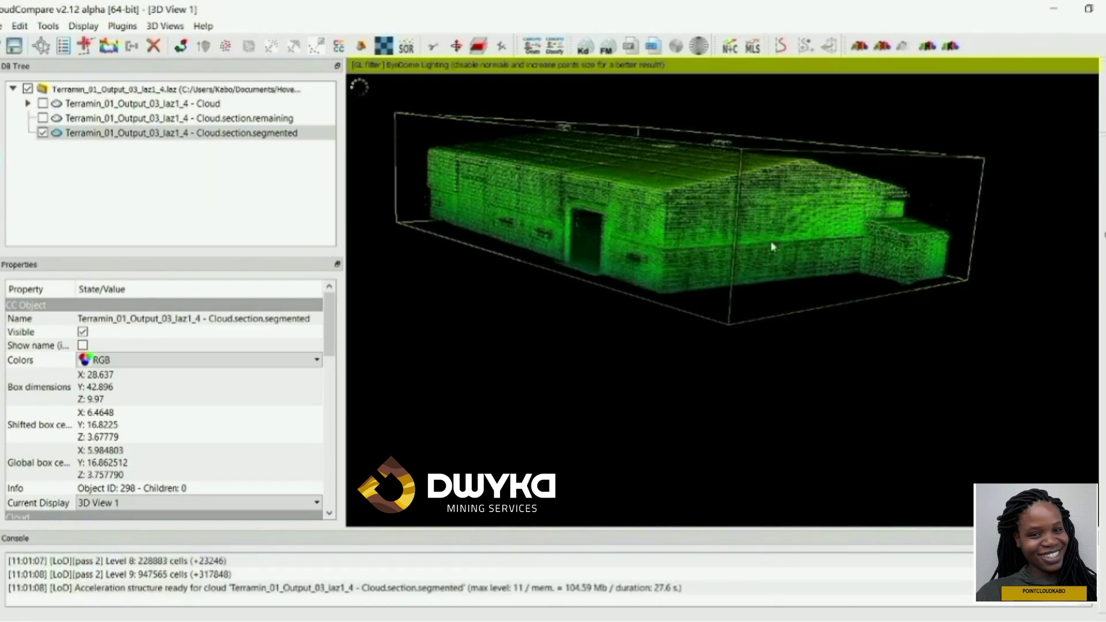
{"action": "scroll", "coordinate": [771, 244], "scroll_direction": "down", "scroll_amount": 4}
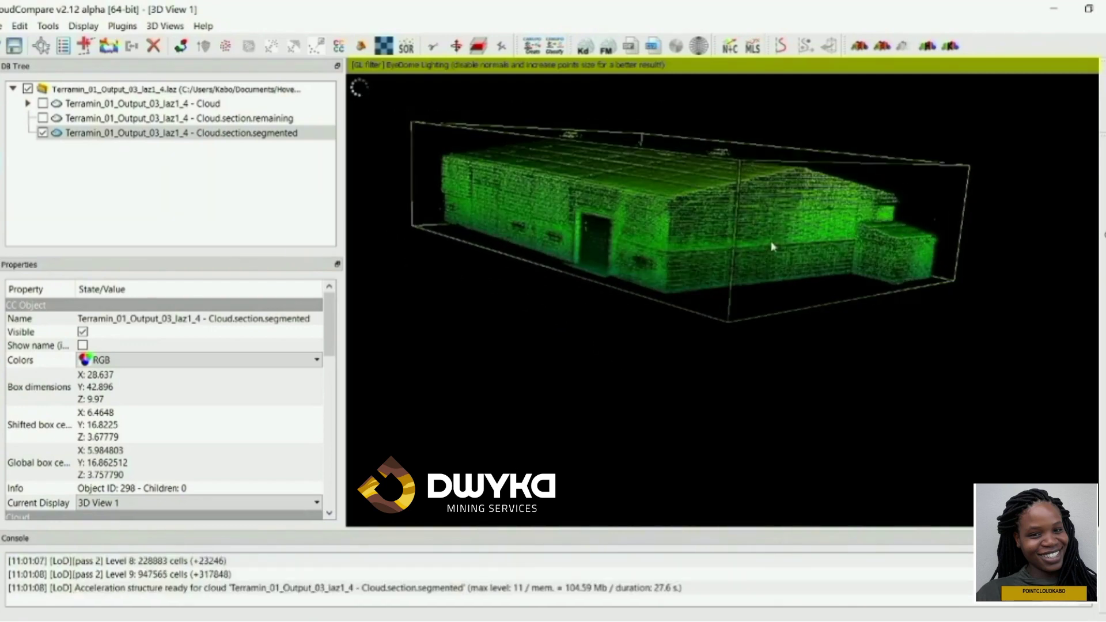
- Show the remaining cloud to compare it with the segmented building from above, and hide it again
{"action": "left_click", "coordinate": [42, 118]}
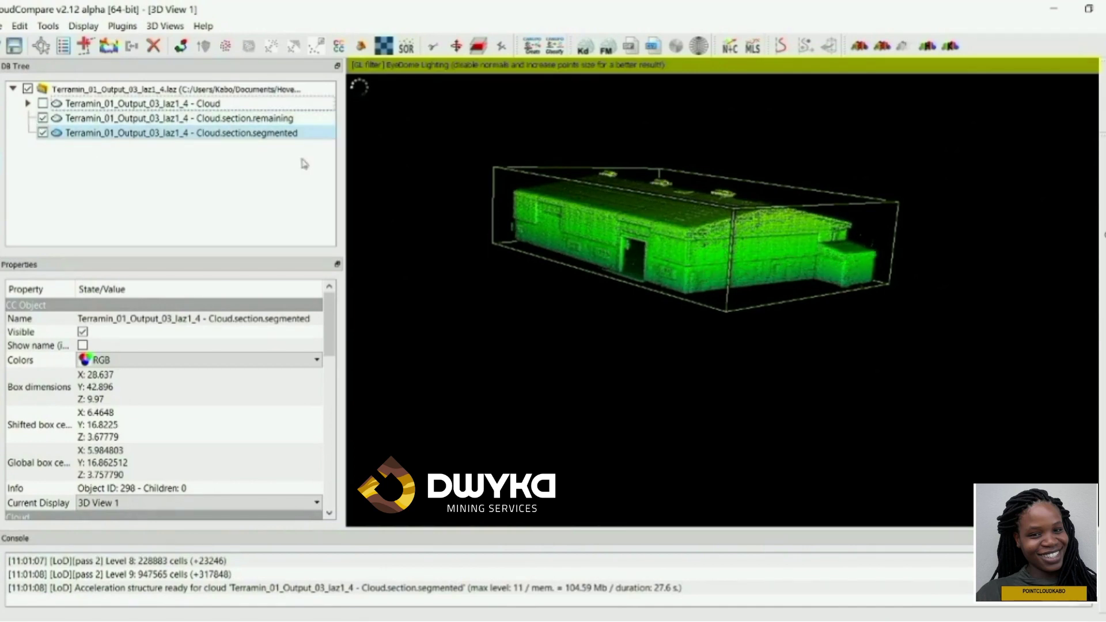
{"action": "left_click_drag", "start_coordinate": [949, 236], "coordinate": [667, 424]}
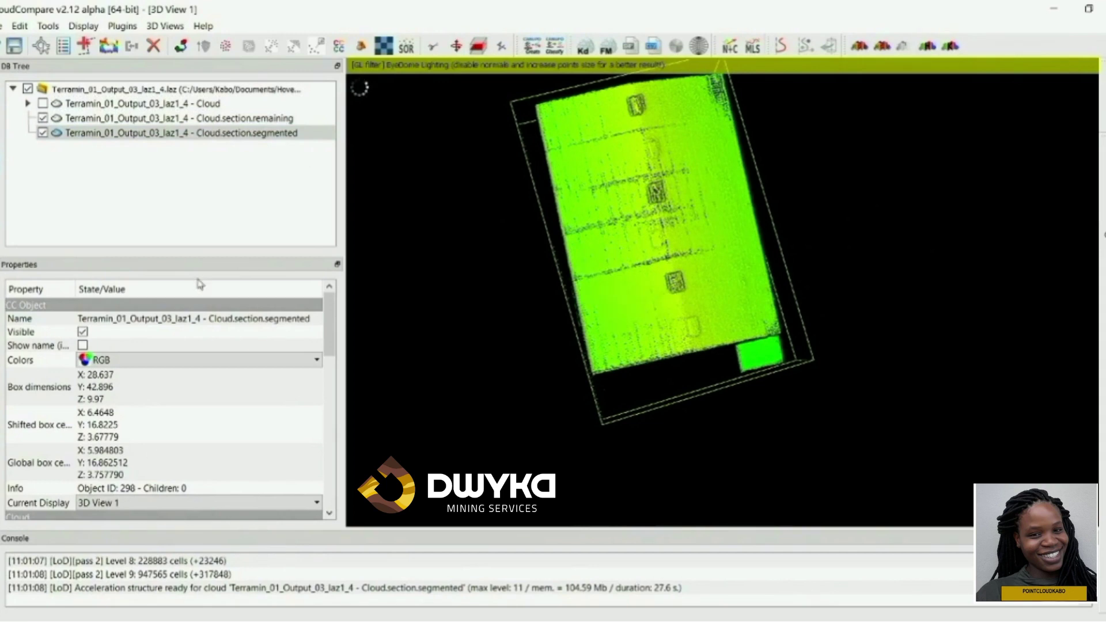
{"action": "scroll", "coordinate": [772, 327], "scroll_direction": "up", "scroll_amount": 2}
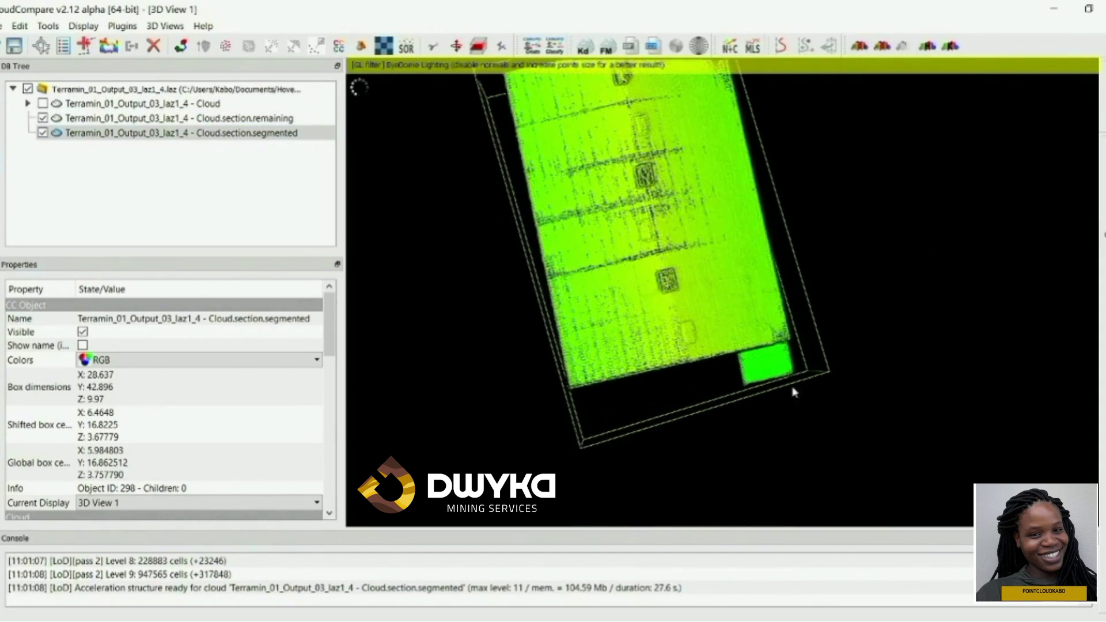
{"action": "left_click", "coordinate": [43, 118]}
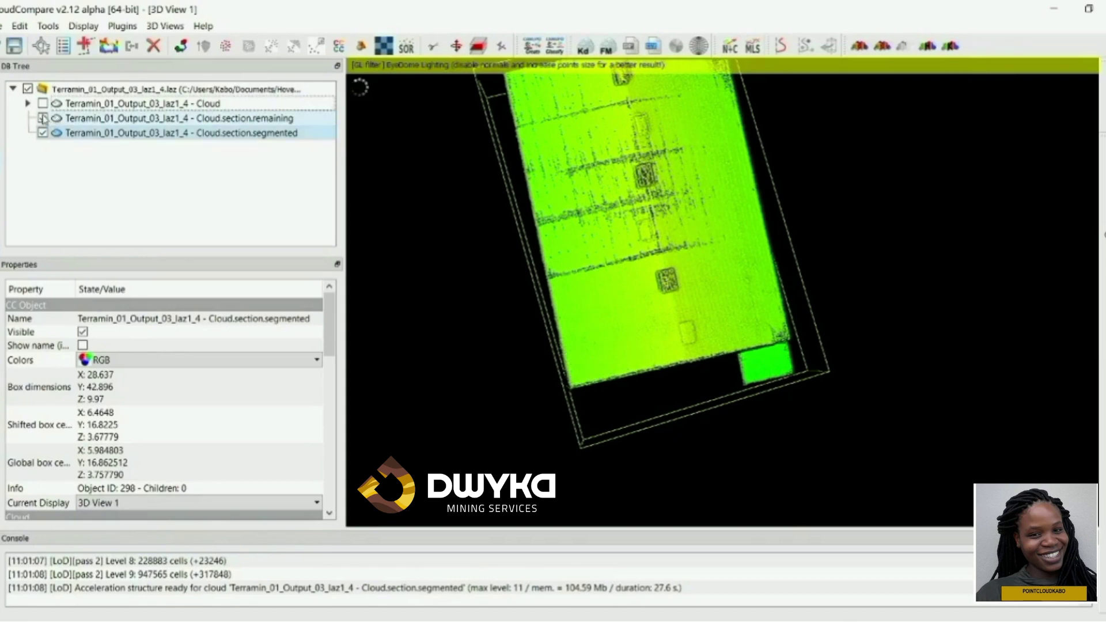
- Display the full original cloud to compare it with the segmented building from an angled view, and hide it again
{"action": "left_click_drag", "start_coordinate": [534, 328], "coordinate": [852, 336]}
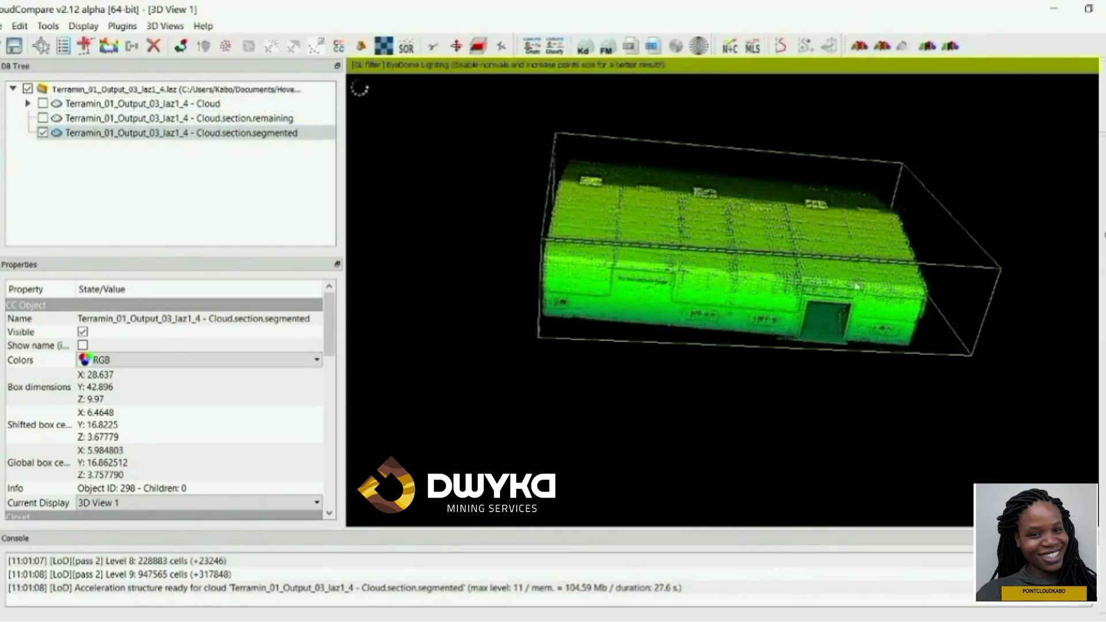
{"action": "left_click_drag", "start_coordinate": [662, 351], "coordinate": [699, 400]}
{"action": "scroll", "coordinate": [699, 401], "scroll_direction": "up", "scroll_amount": 3}
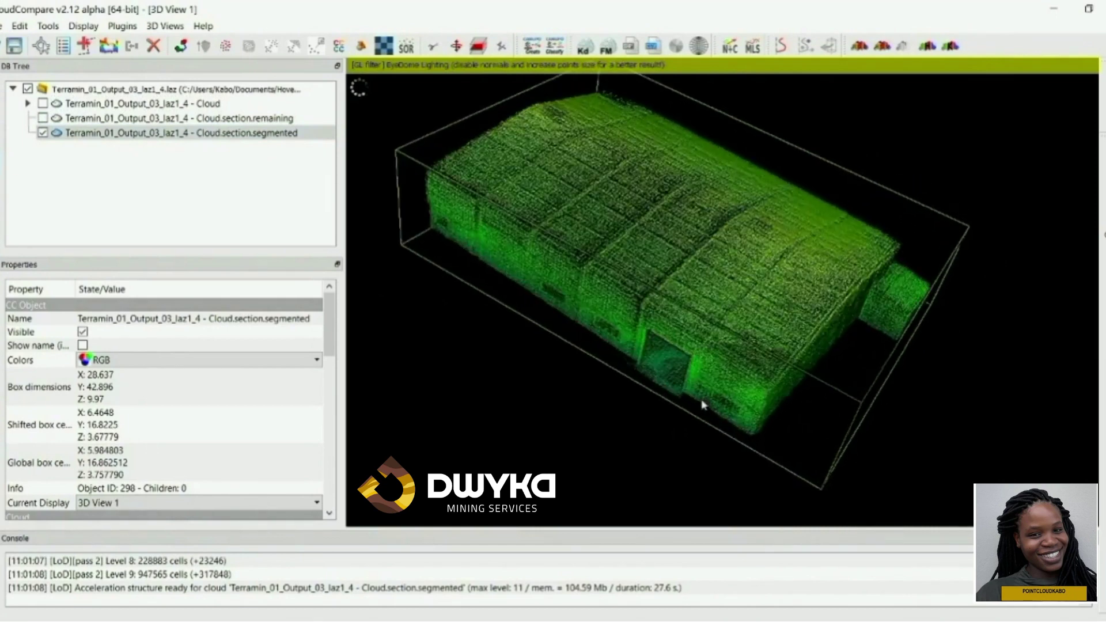
{"action": "left_click", "coordinate": [43, 103]}
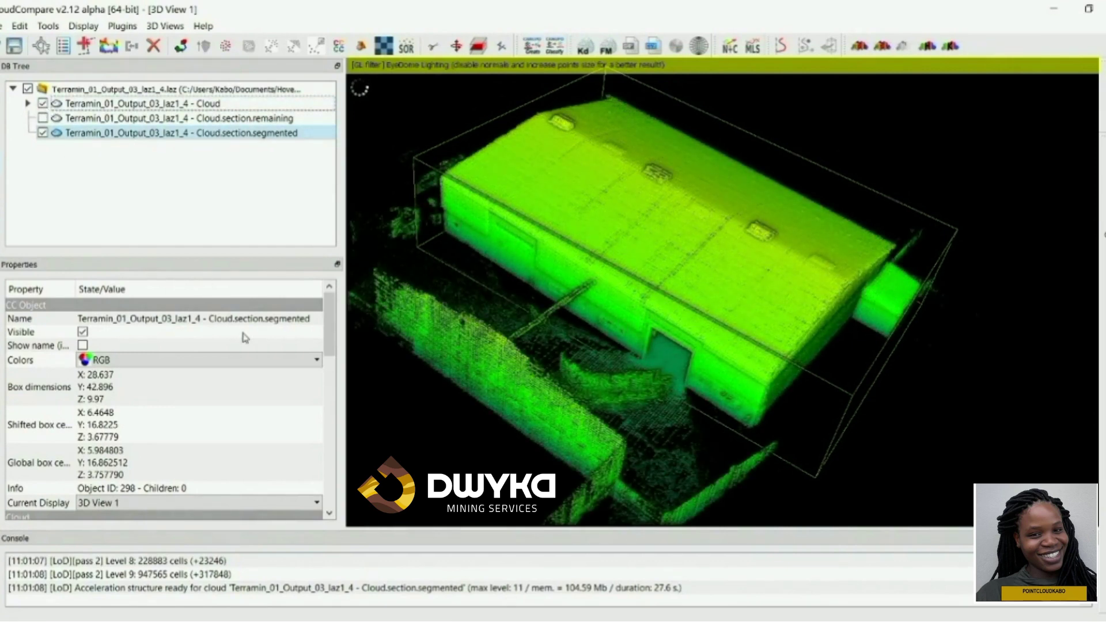
{"action": "left_click", "coordinate": [43, 104]}
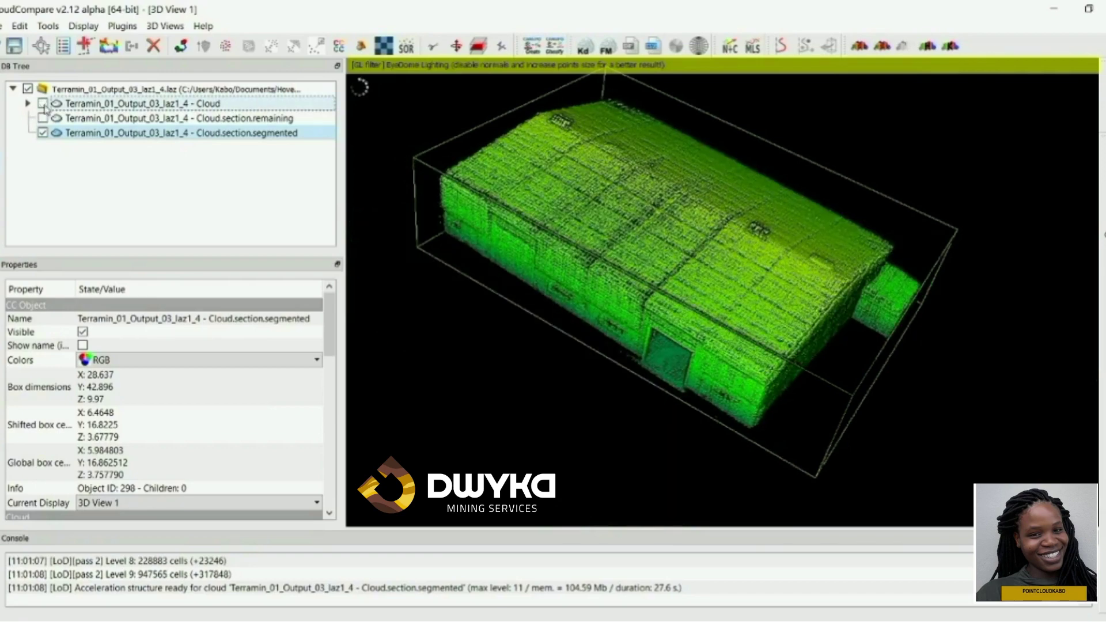
- Inspect the building's front wall, the staircase inside the doorway, and the end wall with its small annex
{"action": "left_click_drag", "start_coordinate": [756, 404], "coordinate": [723, 290]}
{"action": "scroll", "coordinate": [893, 313], "scroll_direction": "up", "scroll_amount": 4}
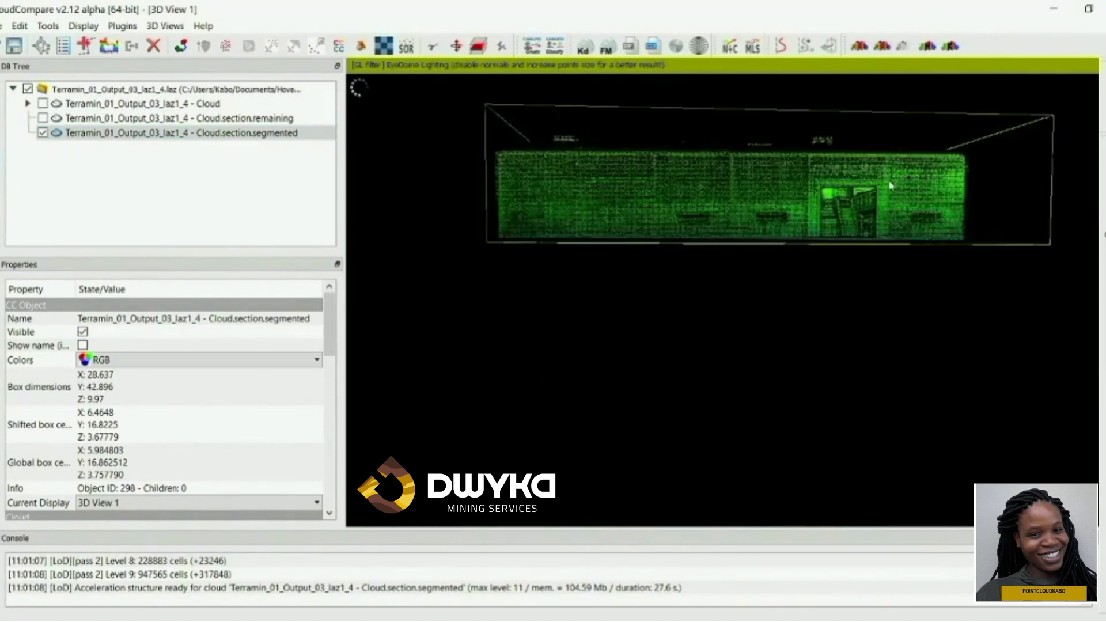
{"action": "right_click_drag", "start_coordinate": [864, 224], "coordinate": [825, 272]}
{"action": "scroll", "coordinate": [902, 279], "scroll_direction": "up", "scroll_amount": 6}
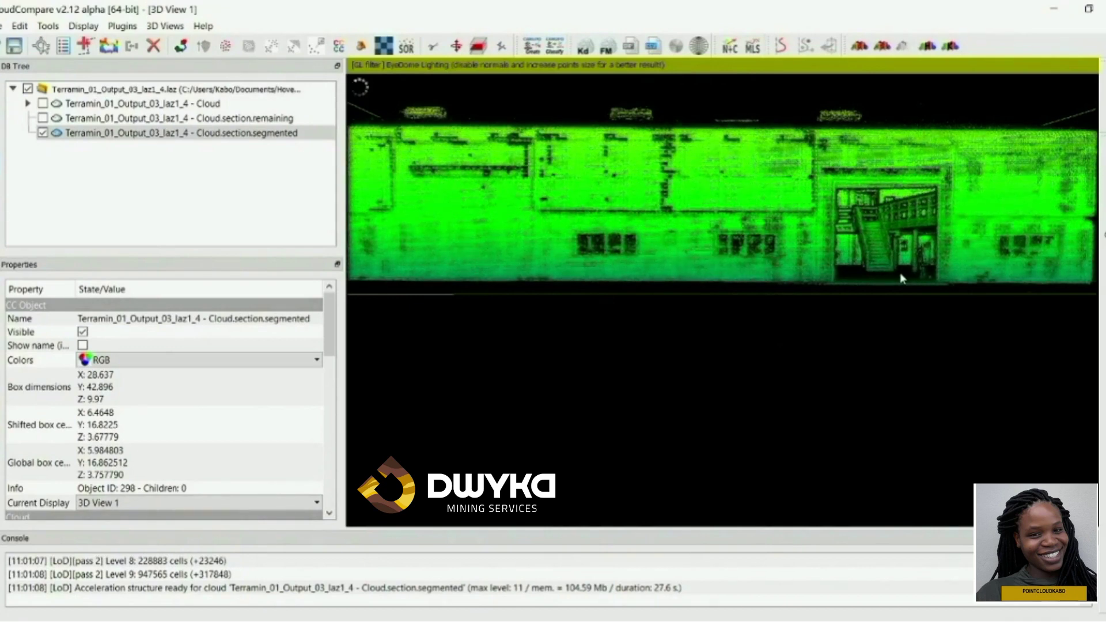
{"action": "scroll", "coordinate": [901, 279], "scroll_direction": "down", "scroll_amount": 2}
{"action": "left_click_drag", "start_coordinate": [899, 271], "coordinate": [811, 364]}
{"action": "left_click_drag", "start_coordinate": [841, 323], "coordinate": [751, 395]}
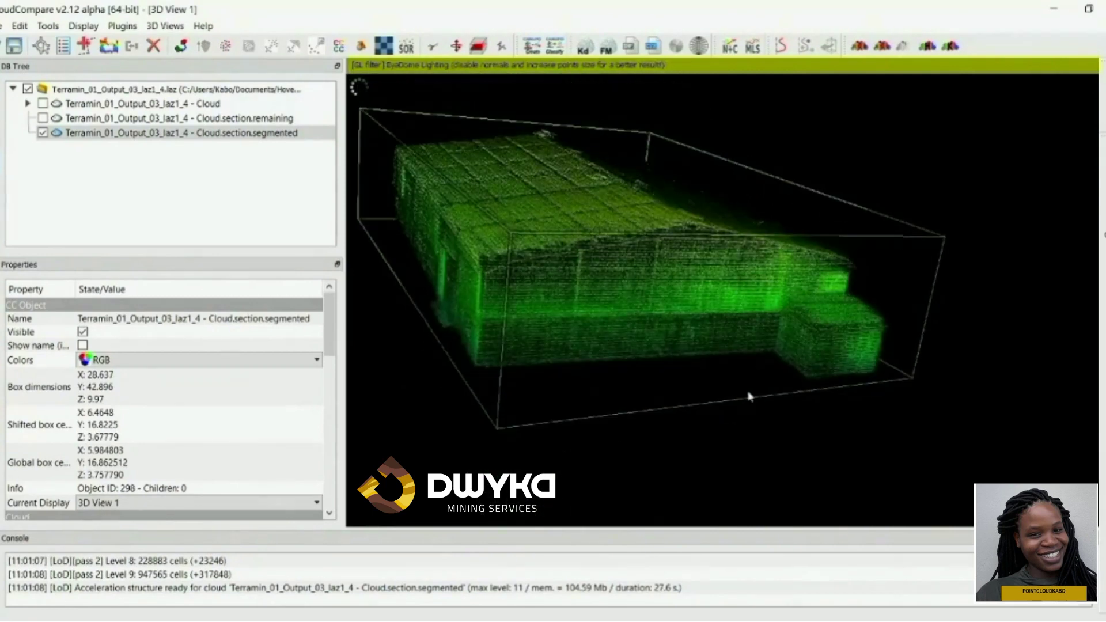
{"action": "scroll", "coordinate": [750, 395], "scroll_direction": "down", "scroll_amount": 5}
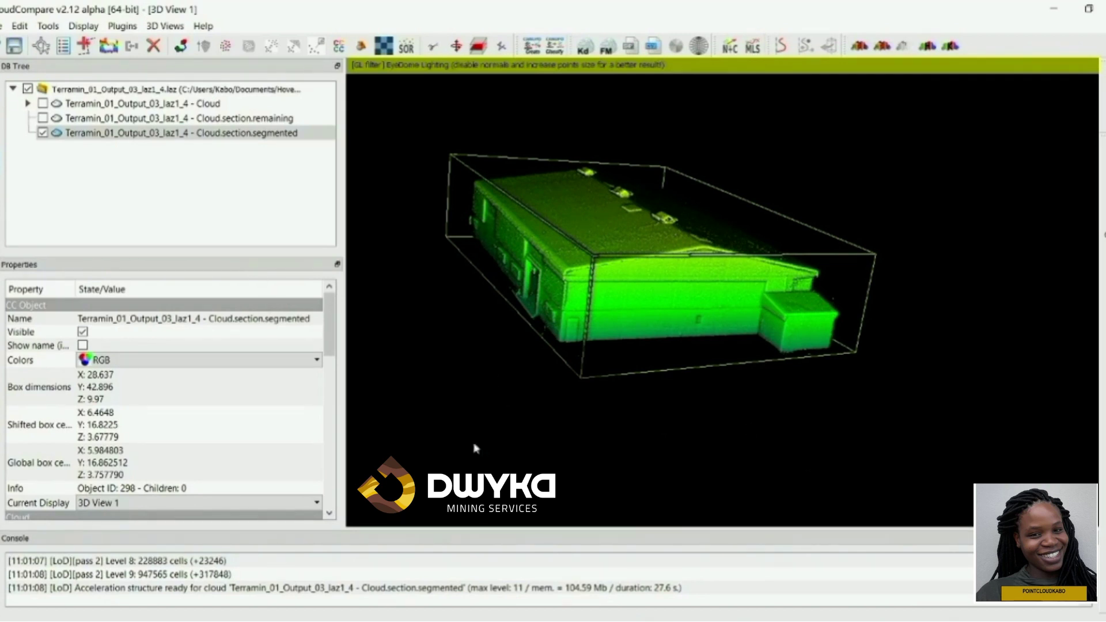
- Start saving the segmented building cloud and choose the Desktop as the destination folder
{"action": "left_click", "coordinate": [3, 26]}
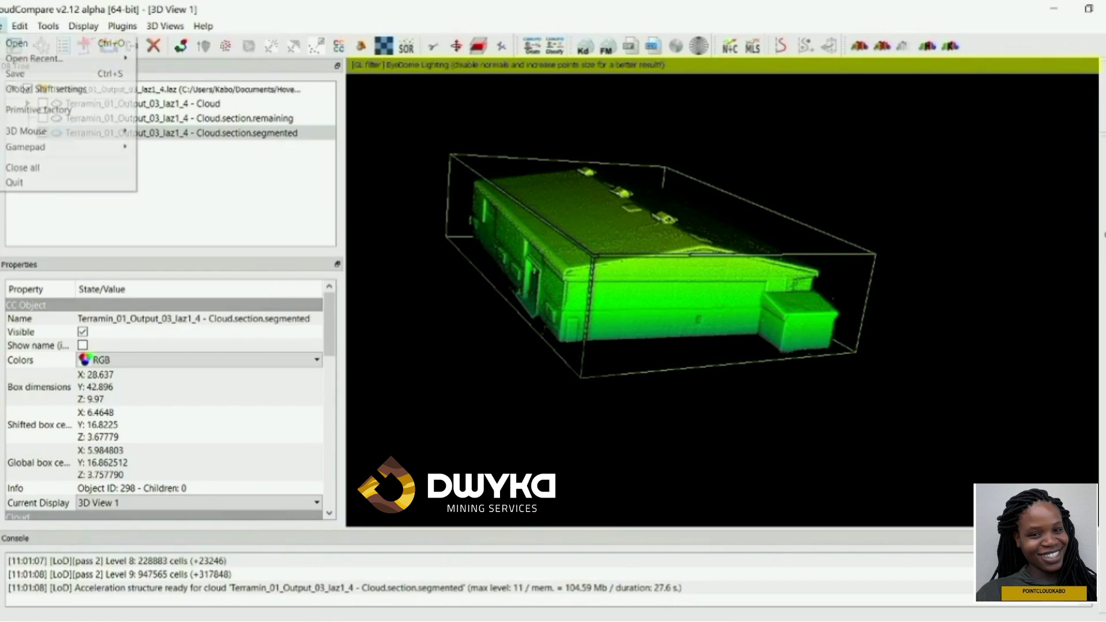
{"action": "left_click", "coordinate": [25, 74]}
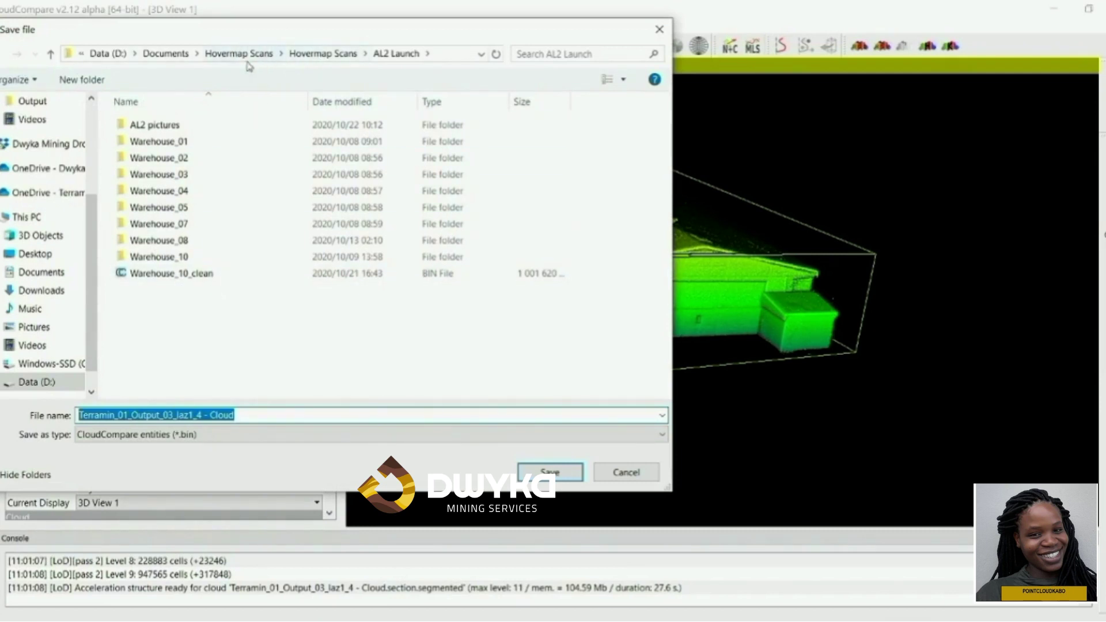
{"action": "scroll", "coordinate": [52, 149], "scroll_direction": "up", "scroll_amount": 1}
{"action": "scroll", "coordinate": [52, 149], "scroll_direction": "up", "scroll_amount": 2}
{"action": "left_click", "coordinate": [36, 150]}
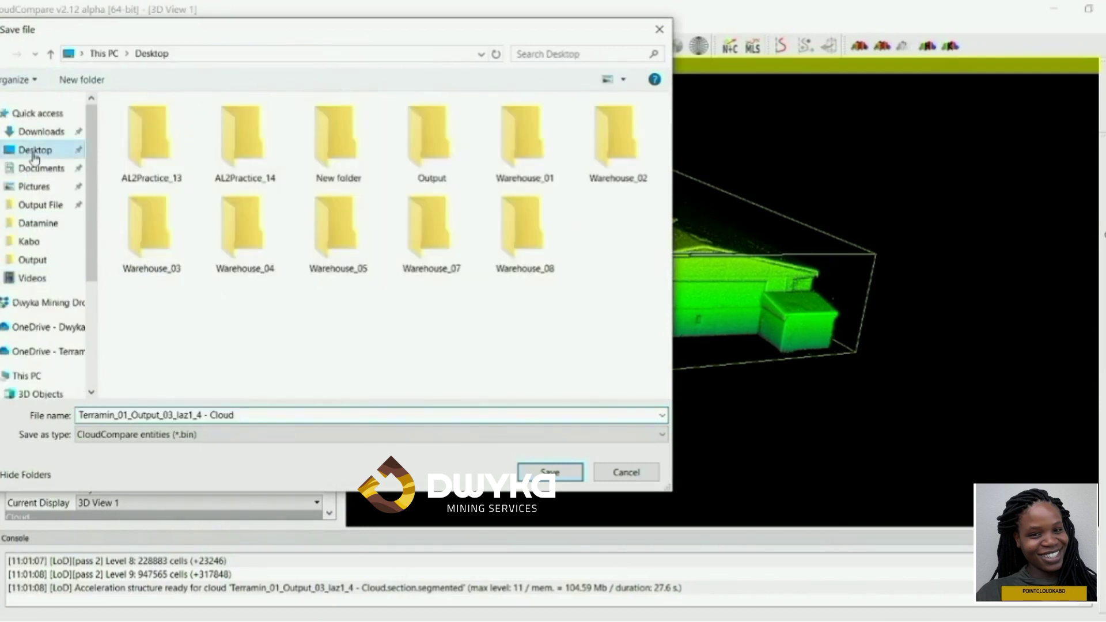
- Name the output file Terramin_01_Output_03_clean.laz and set its format to LAS cloud (*.las *.laz)
{"action": "double_click", "coordinate": [222, 414]}
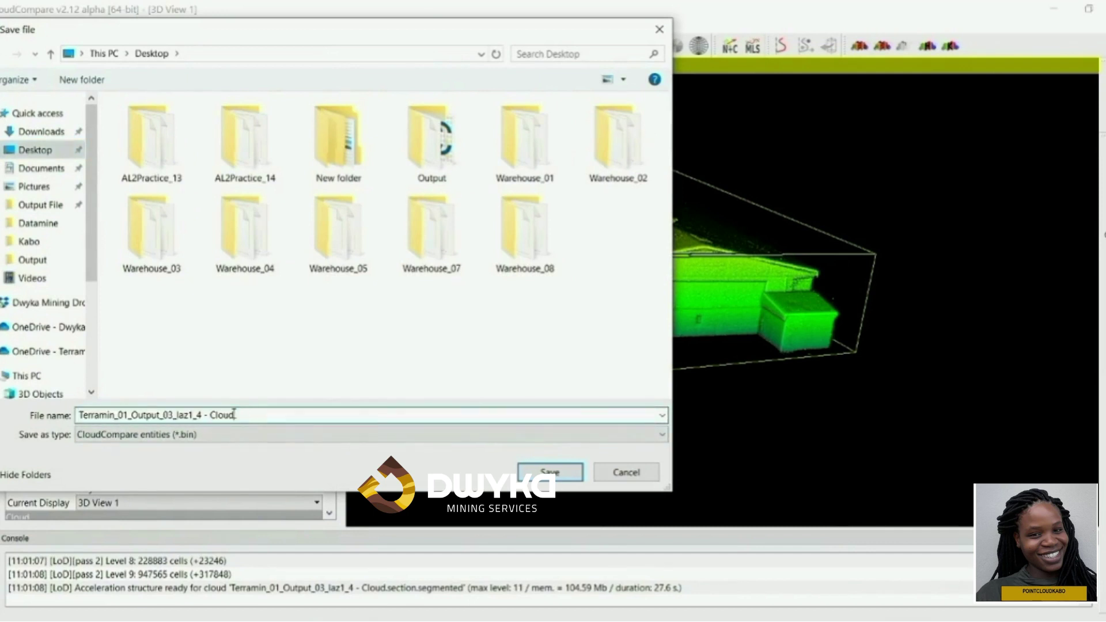
{"action": "left_click_drag", "start_coordinate": [234, 414], "coordinate": [179, 416]}
{"action": "key", "text": "BackSpace"}
{"action": "left_click", "coordinate": [143, 436]}
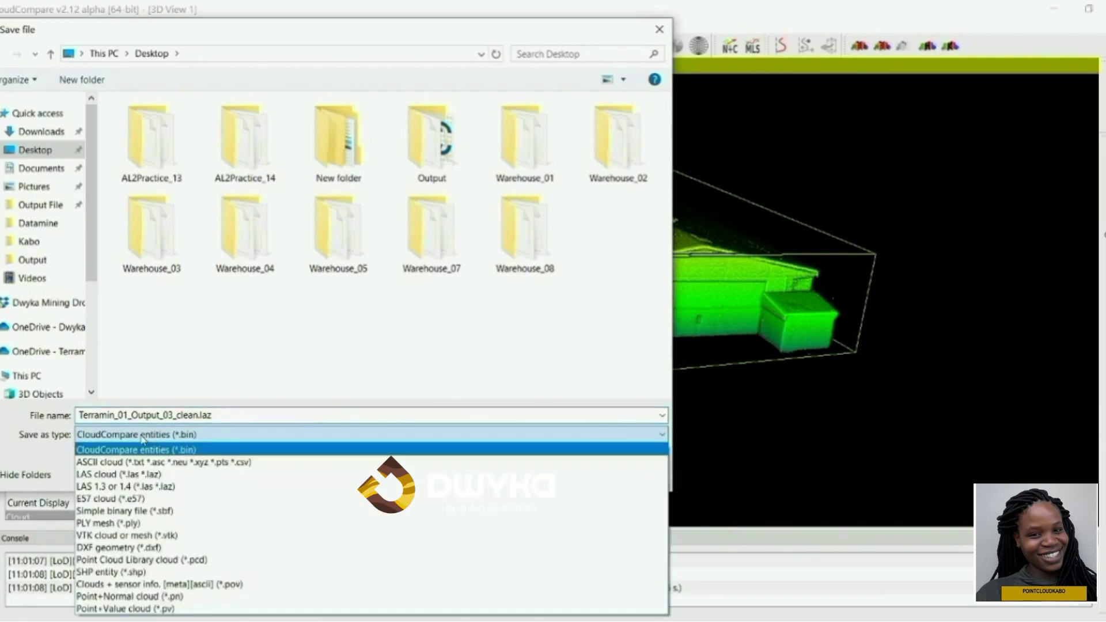
{"action": "left_click", "coordinate": [131, 478]}
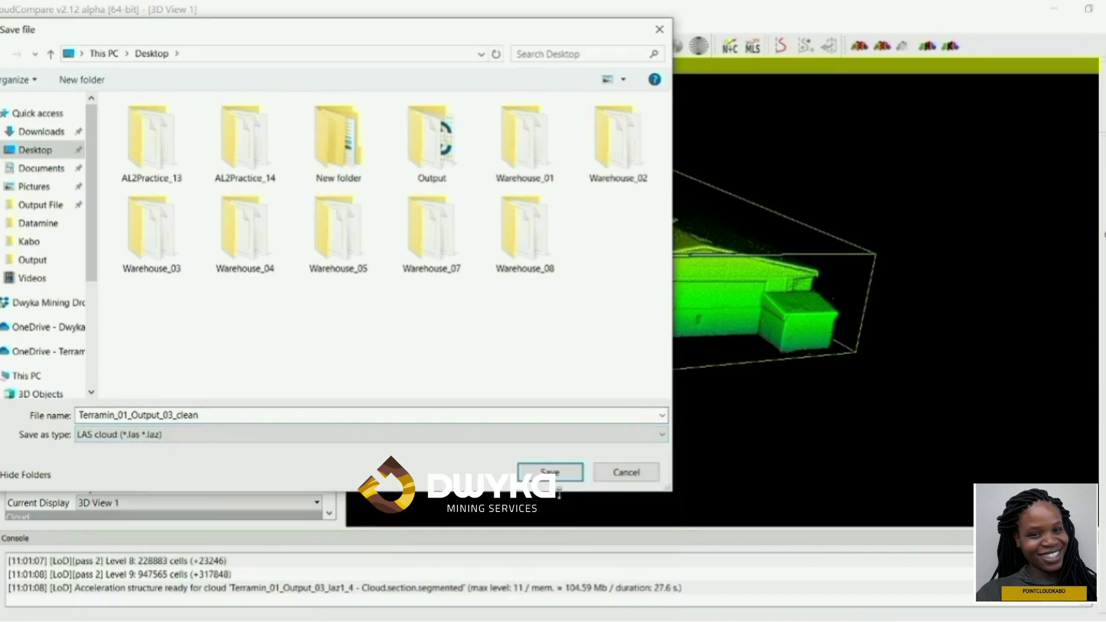
- Save the segmented cloud to the file using the optimal LAS/LAZ resolution (1e-7, 1e-7, 1e-7)
{"action": "left_click", "coordinate": [556, 475]}
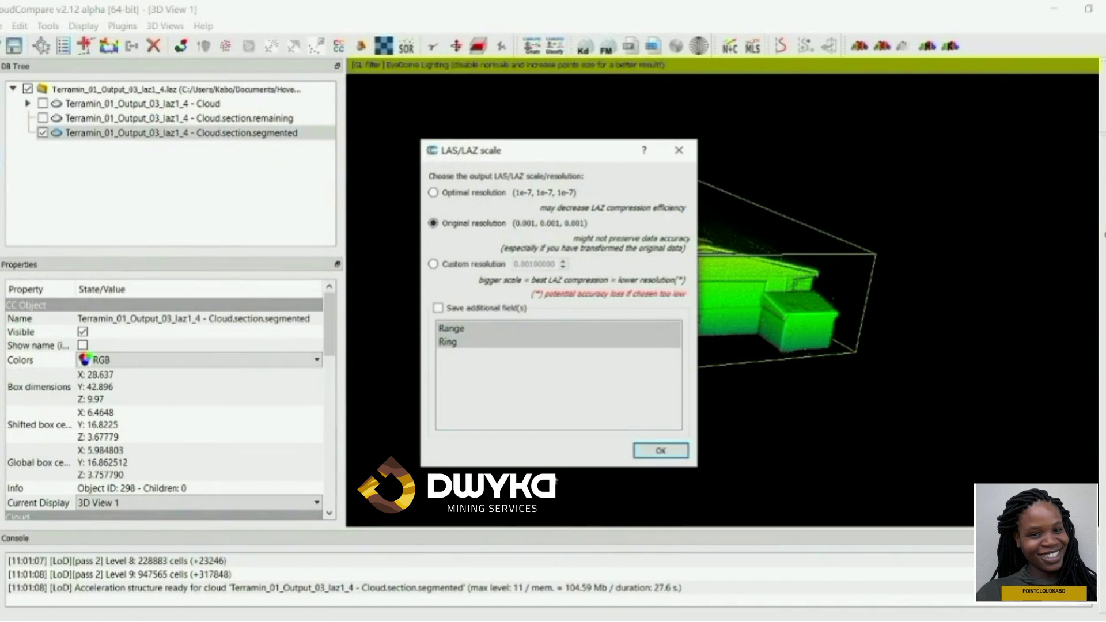
{"action": "left_click", "coordinate": [433, 194]}
{"action": "left_click", "coordinate": [673, 452]}
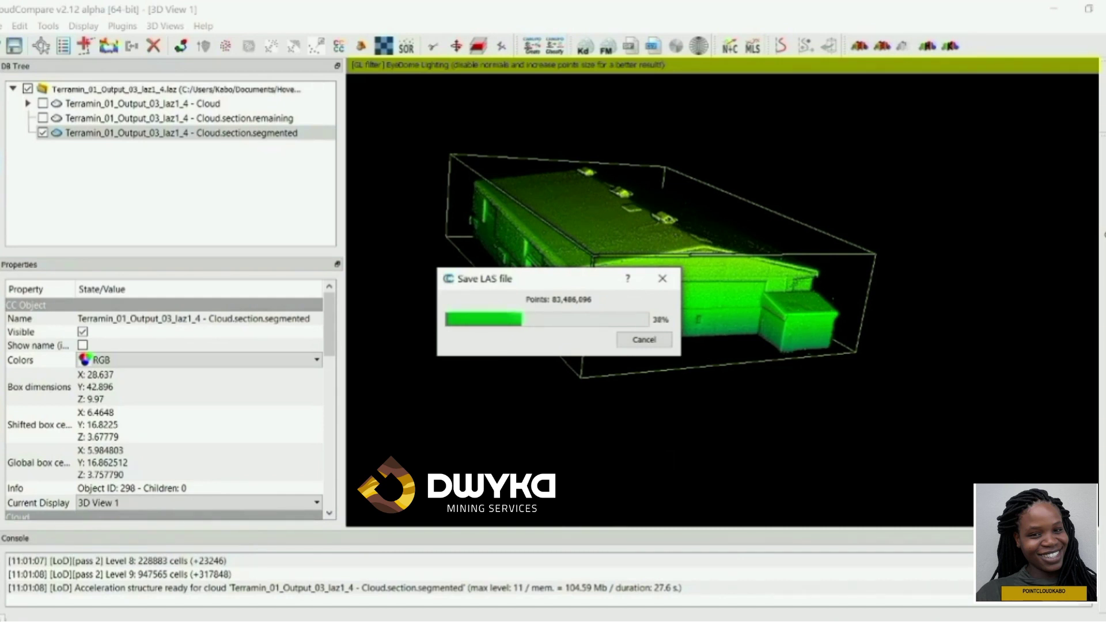
{"action": "mouse_move", "coordinate": [682, 621]}
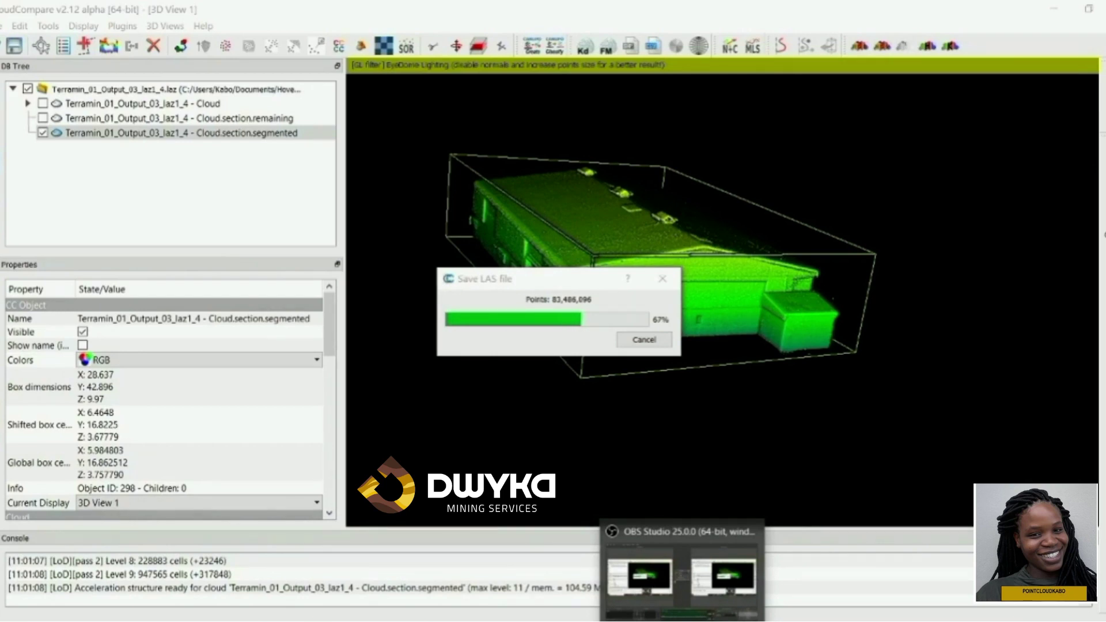
{"action": "left_click", "coordinate": [639, 576]}
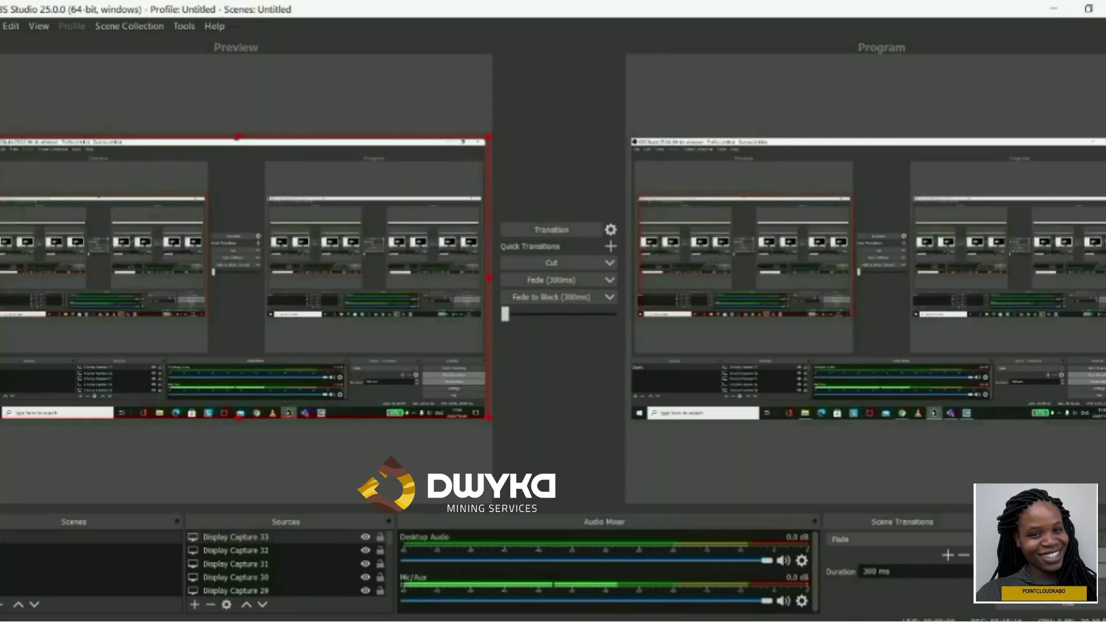